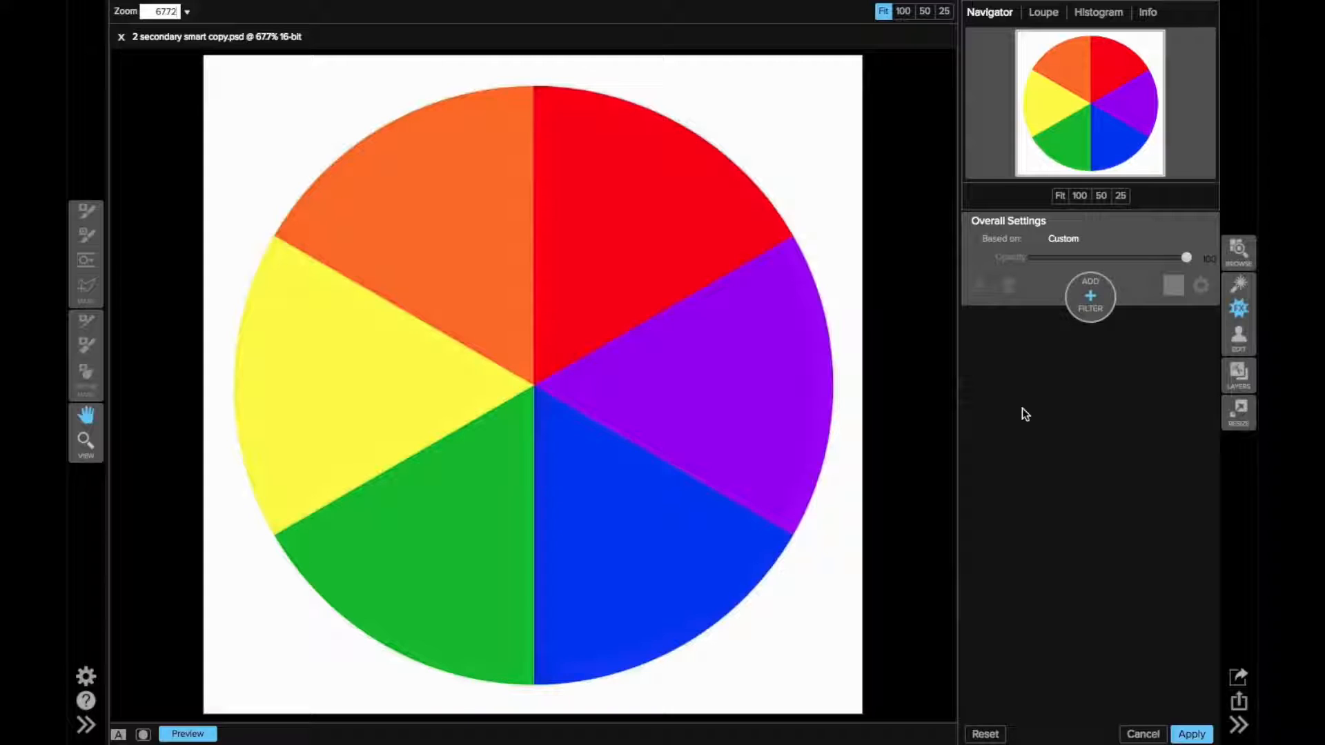
# Step: Add a Texturizer filter, set its Cool Concrete texture opacity to 100 and show the filter's blending options
pyautogui.click(1091, 301)
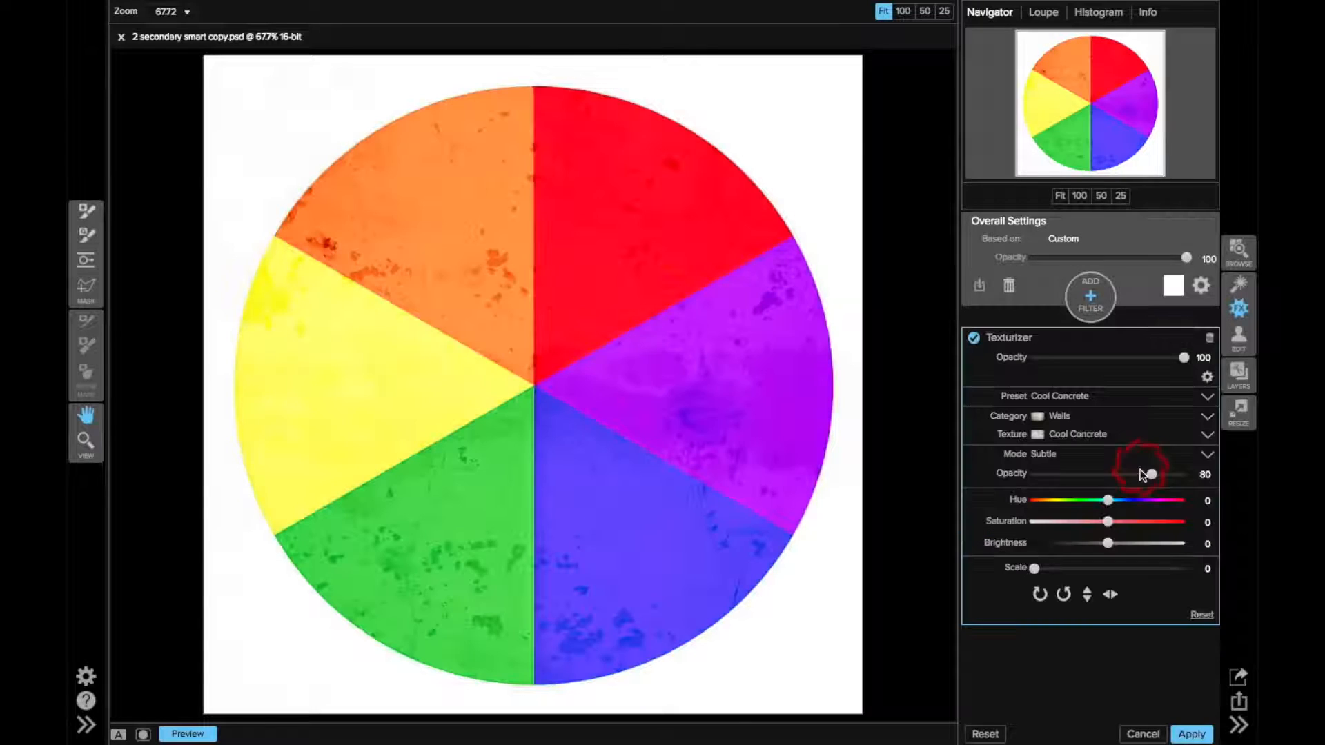
pyautogui.click(1151, 475)
pyautogui.moveTo(1151, 474); pyautogui.dragTo(1196, 476)
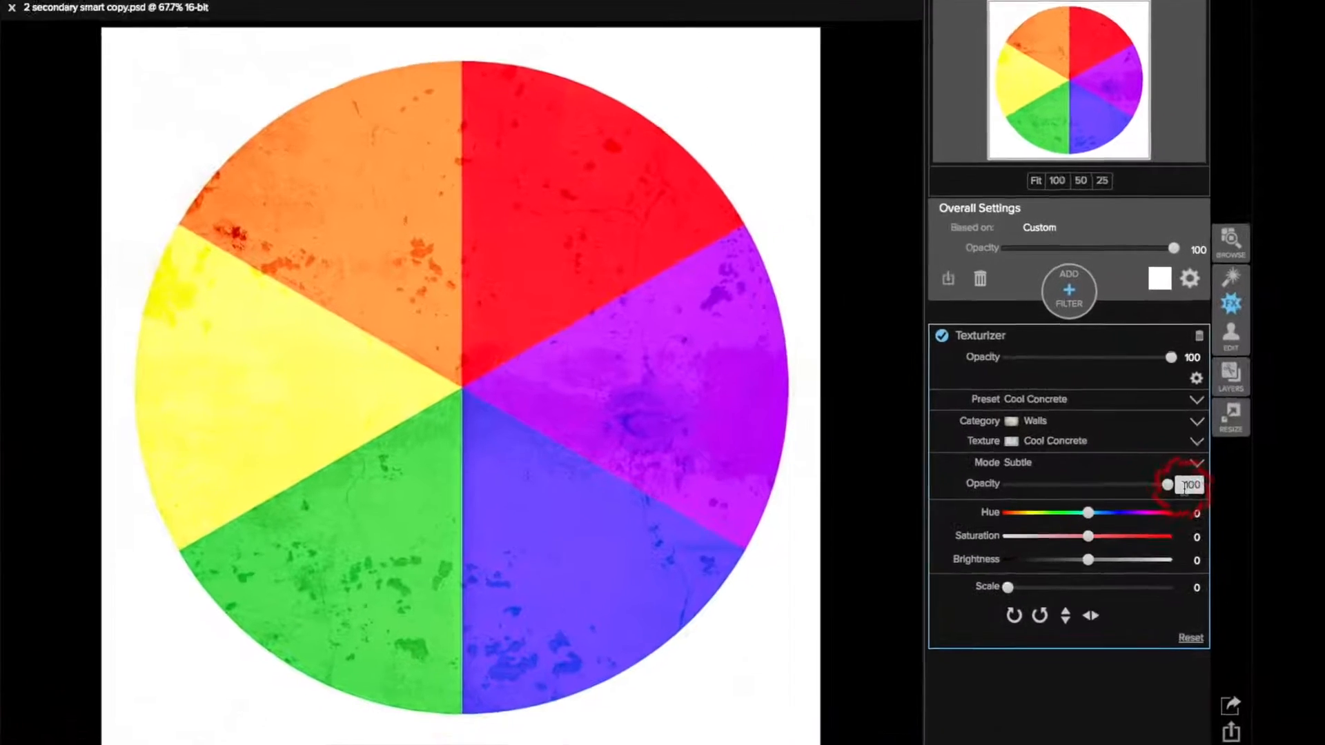
pyautogui.click(1207, 376)
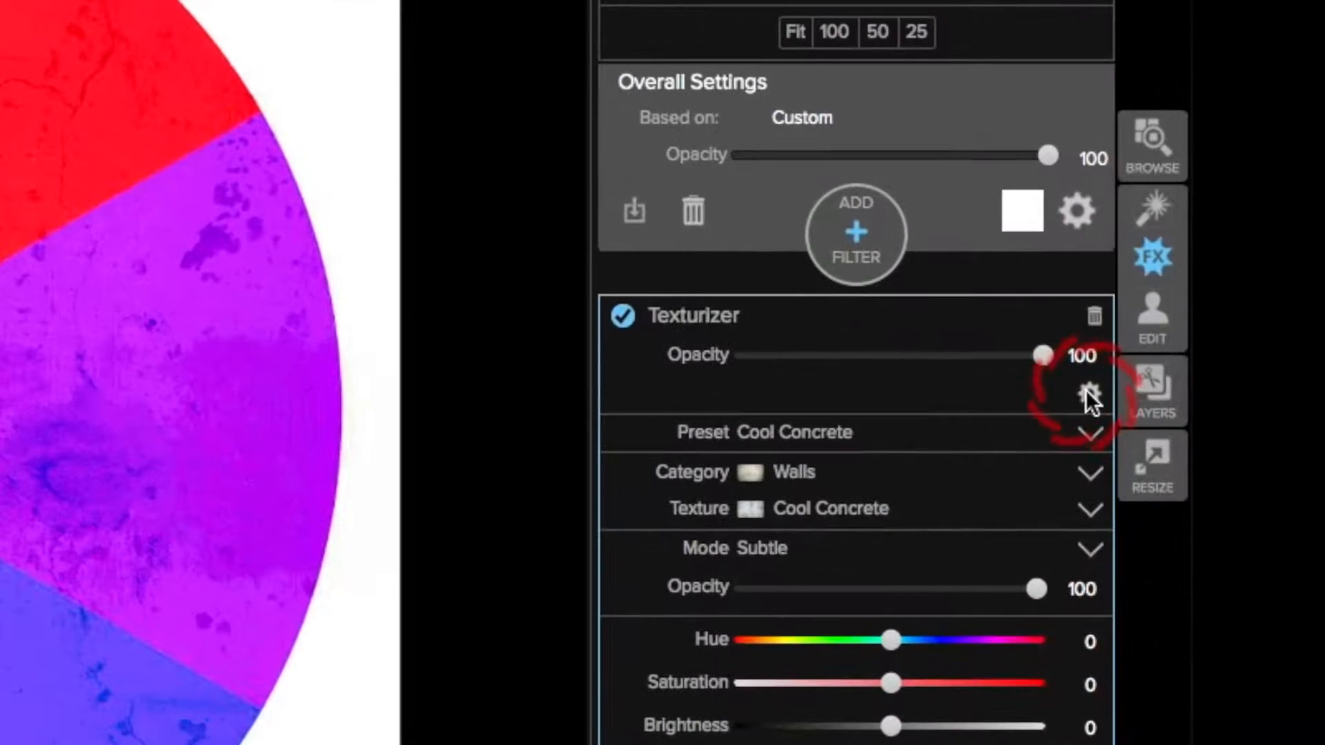
pyautogui.click(1080, 396)
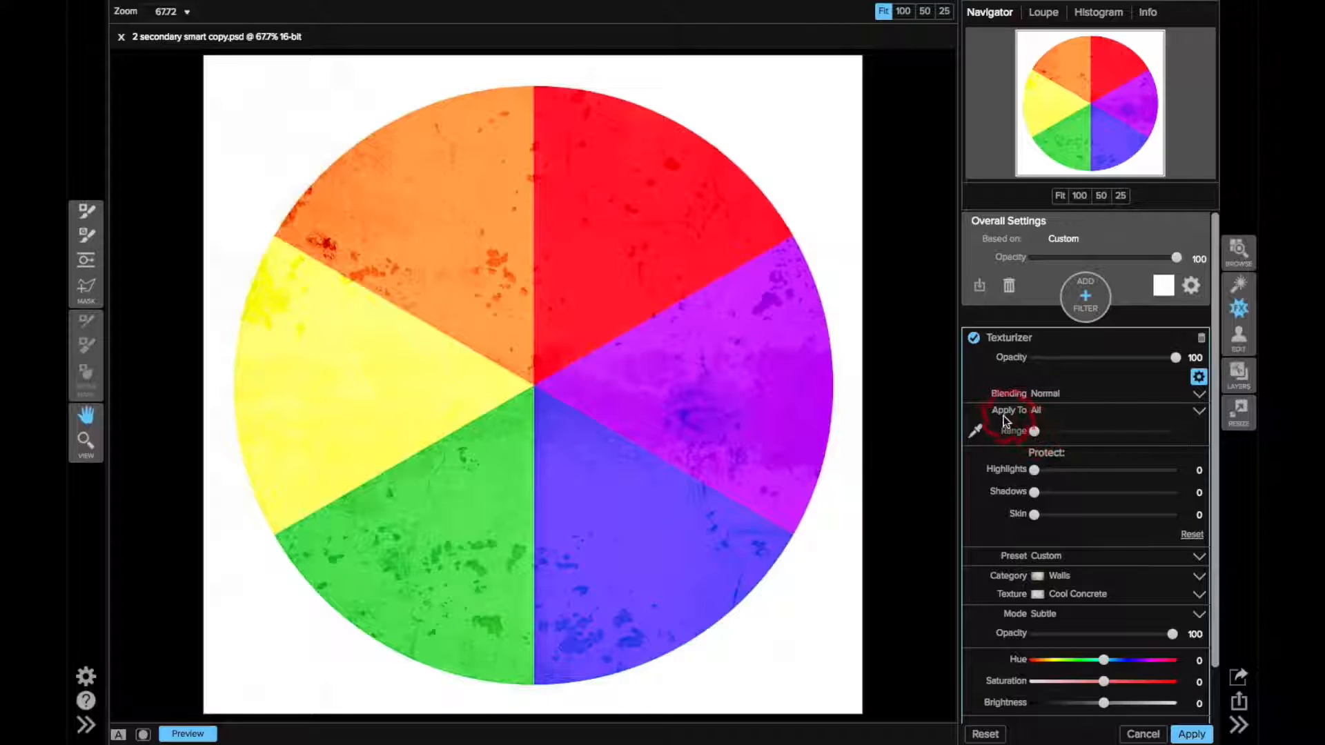
# Step: Limit the Texturizer to the colour sampled from the red wedge and vary its range, ending at 0
pyautogui.click(978, 431)
pyautogui.click(654, 231)
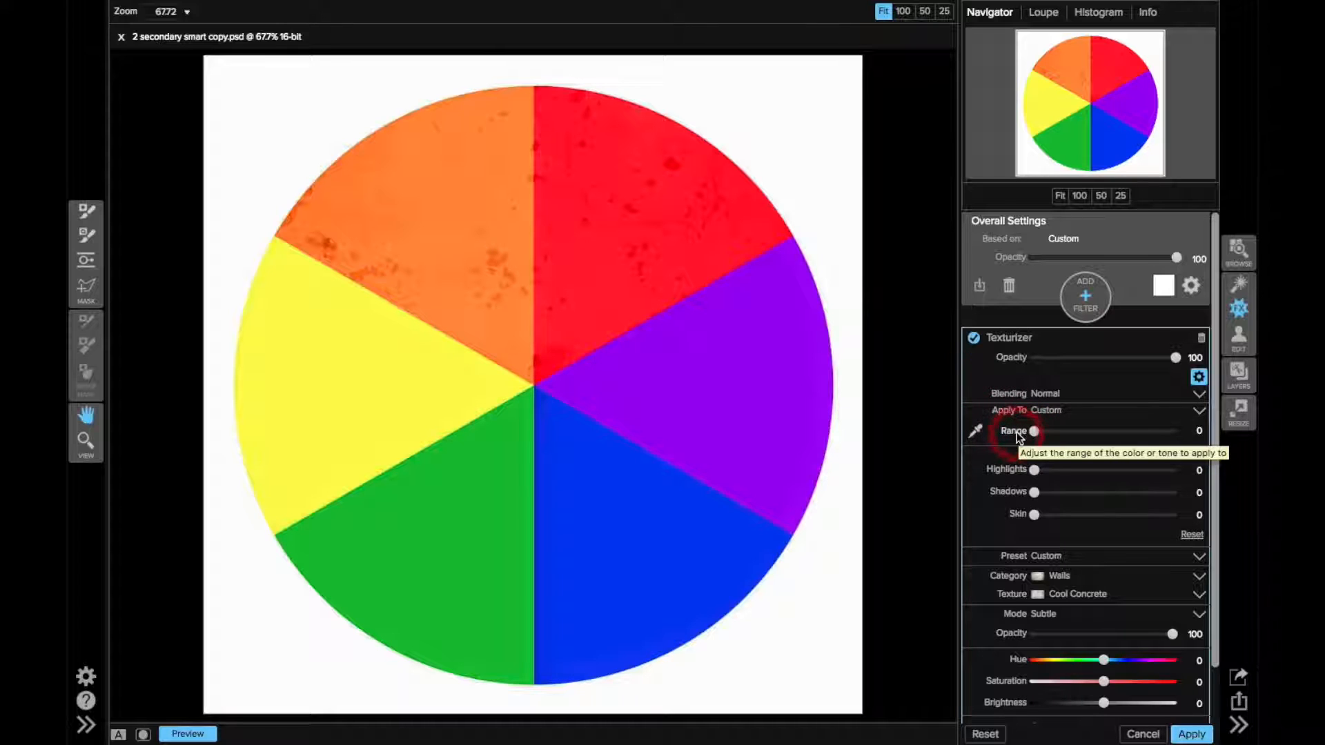
pyautogui.moveTo(1034, 432); pyautogui.dragTo(1055, 434)
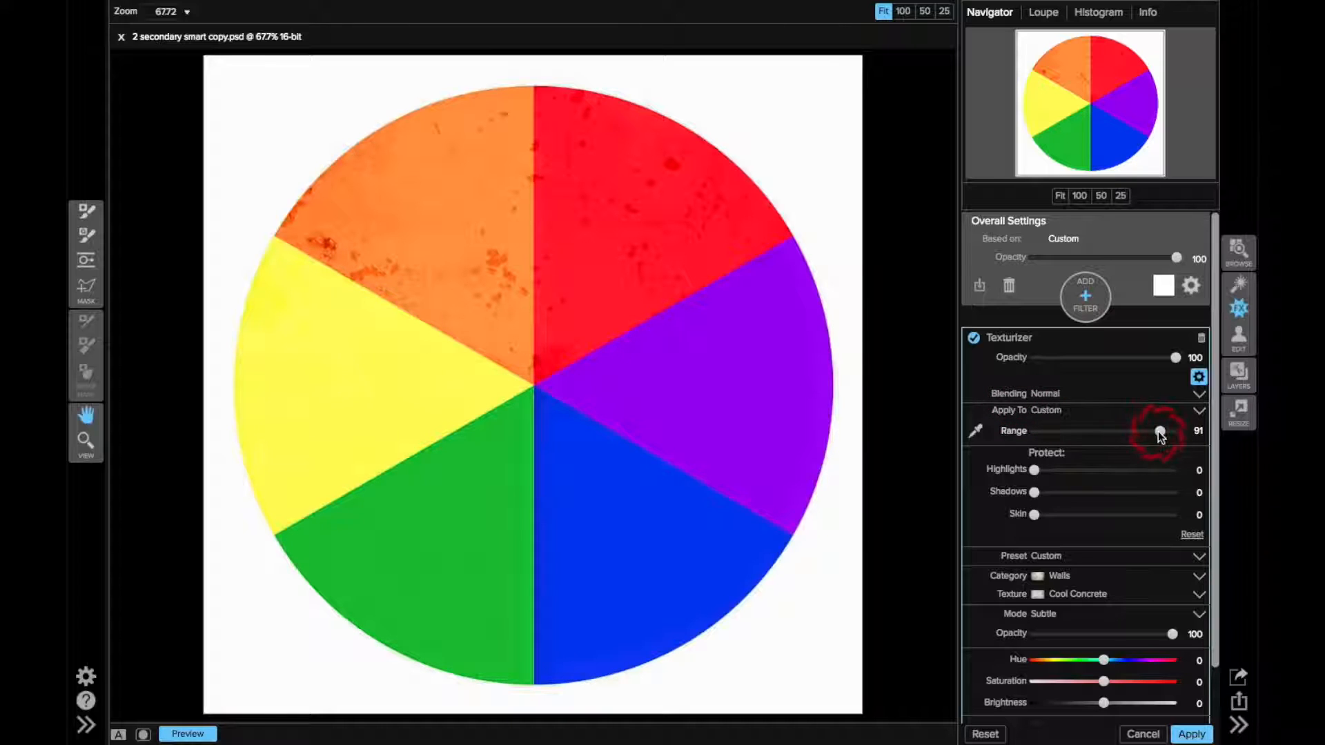
pyautogui.moveTo(1121, 436); pyautogui.dragTo(1020, 434)
# Step: Try the green wedge and the yellow wedge as the texture's sampled target colour, and set Apply To back to All
pyautogui.click(977, 430)
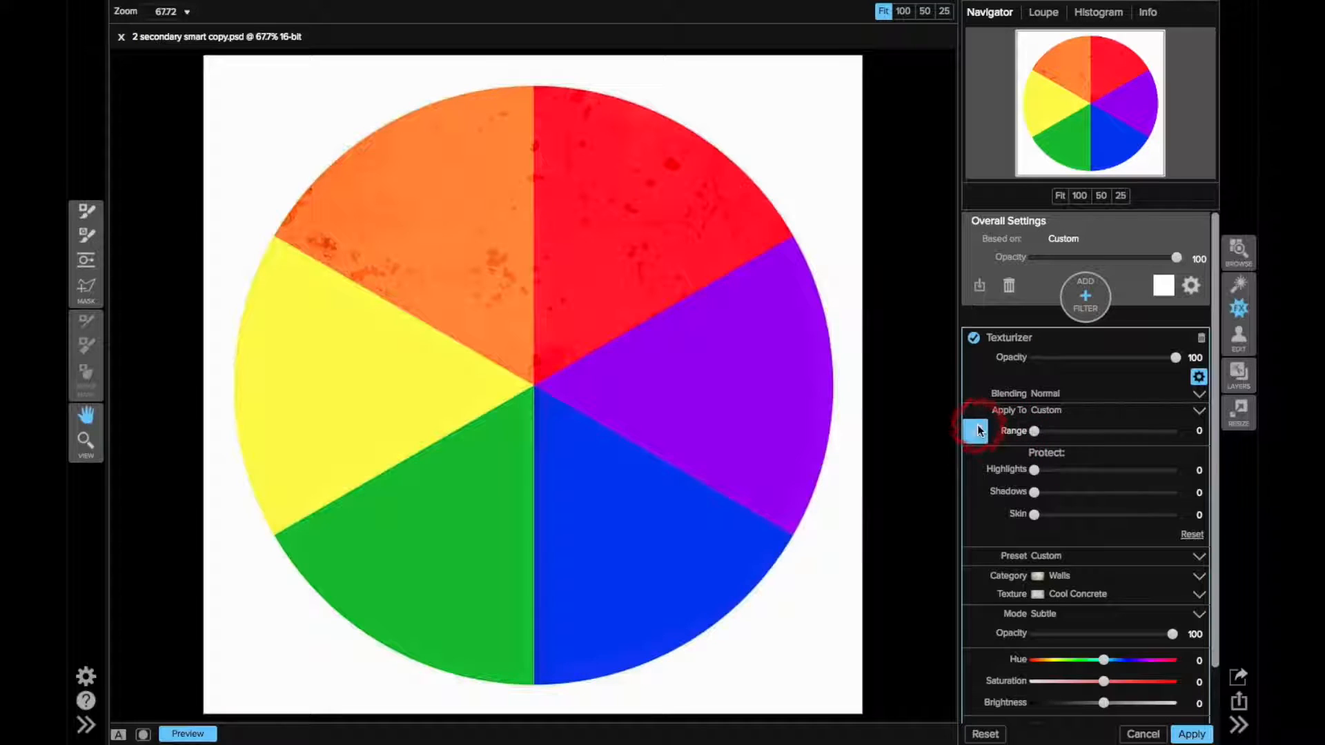
pyautogui.click(496, 479)
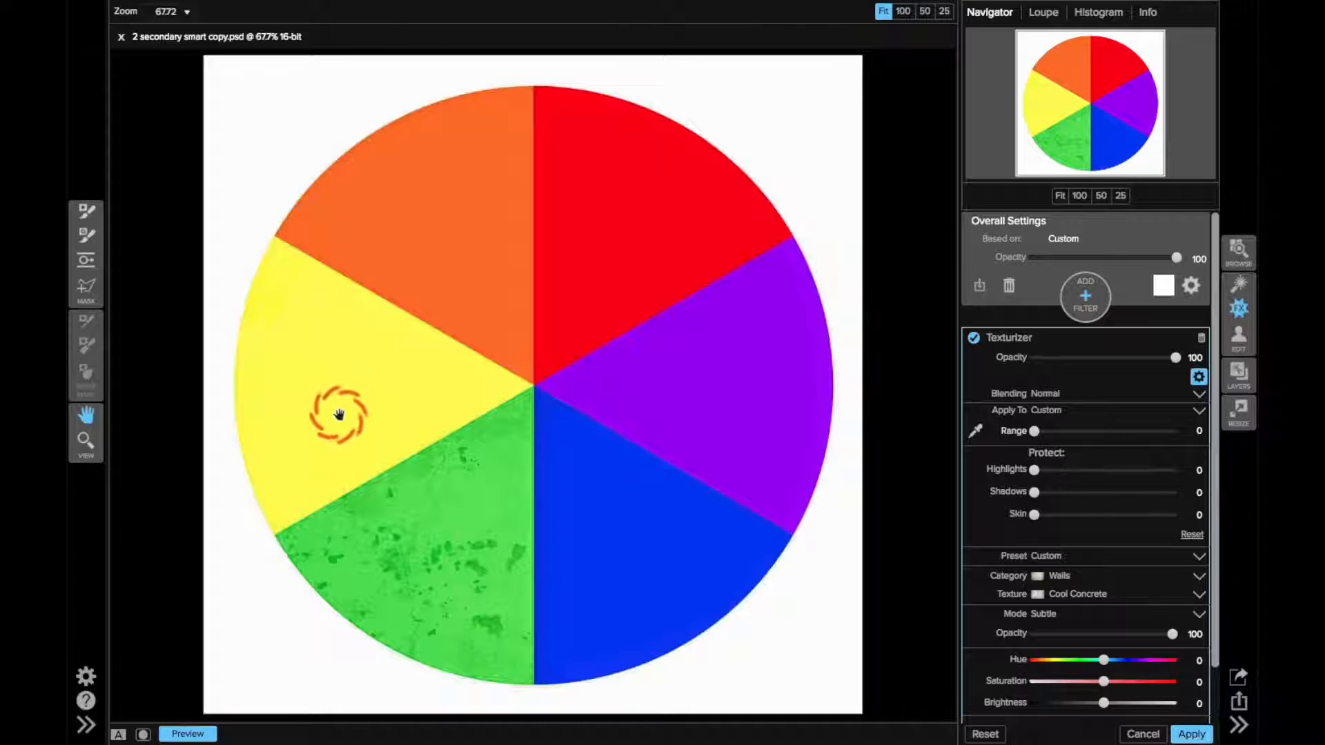
pyautogui.click(980, 432)
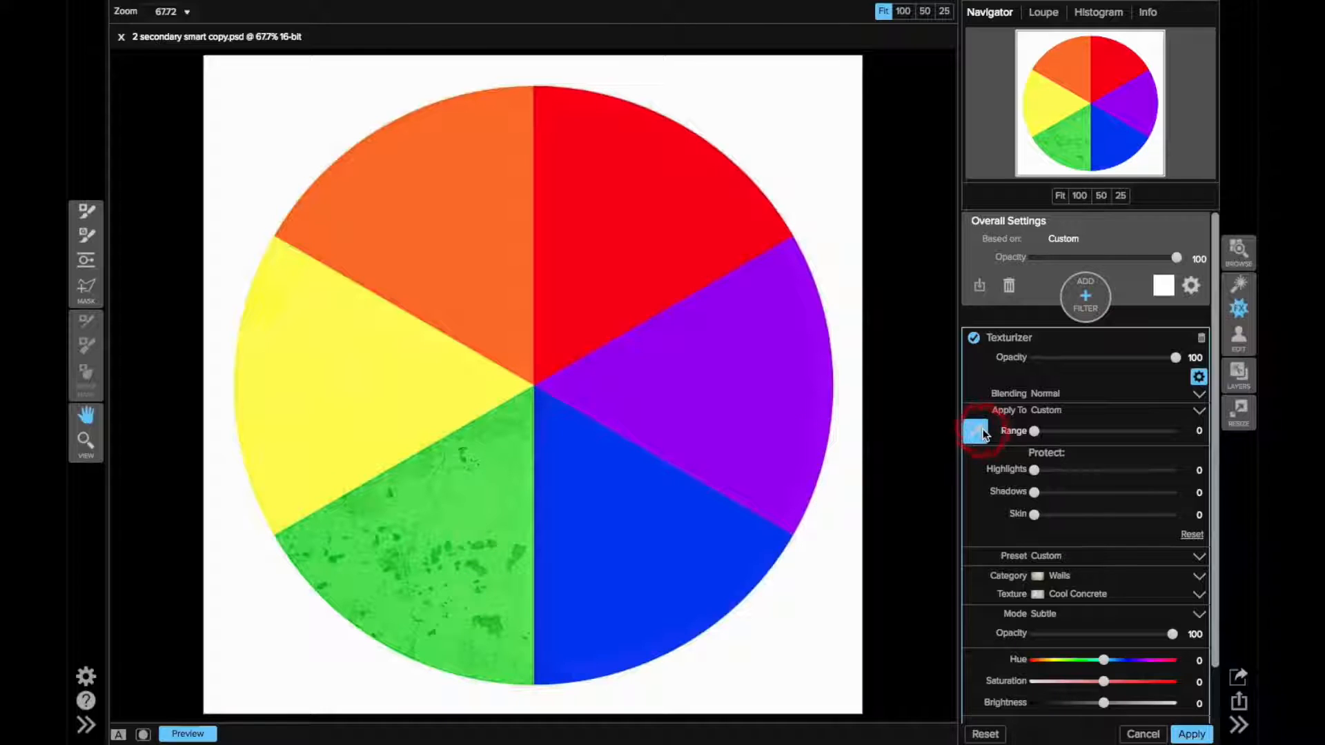
pyautogui.click(368, 364)
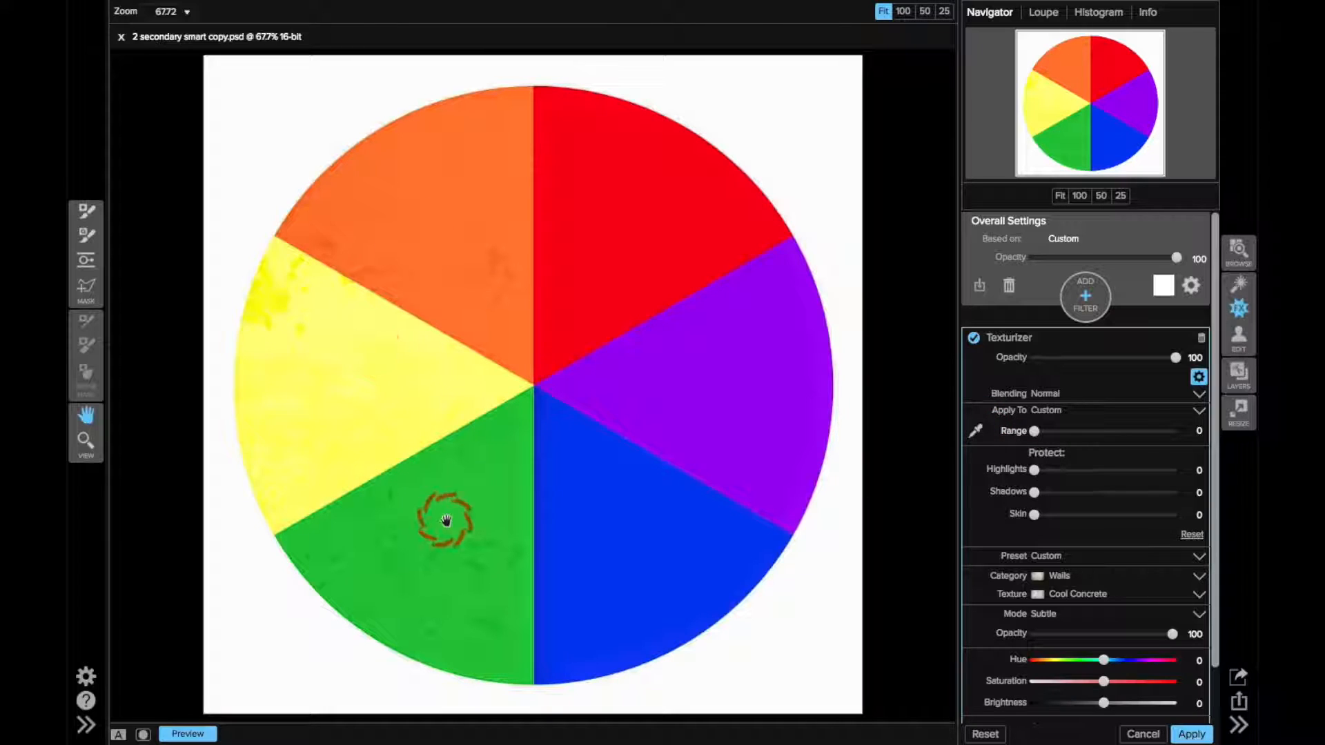
pyautogui.click(1034, 432)
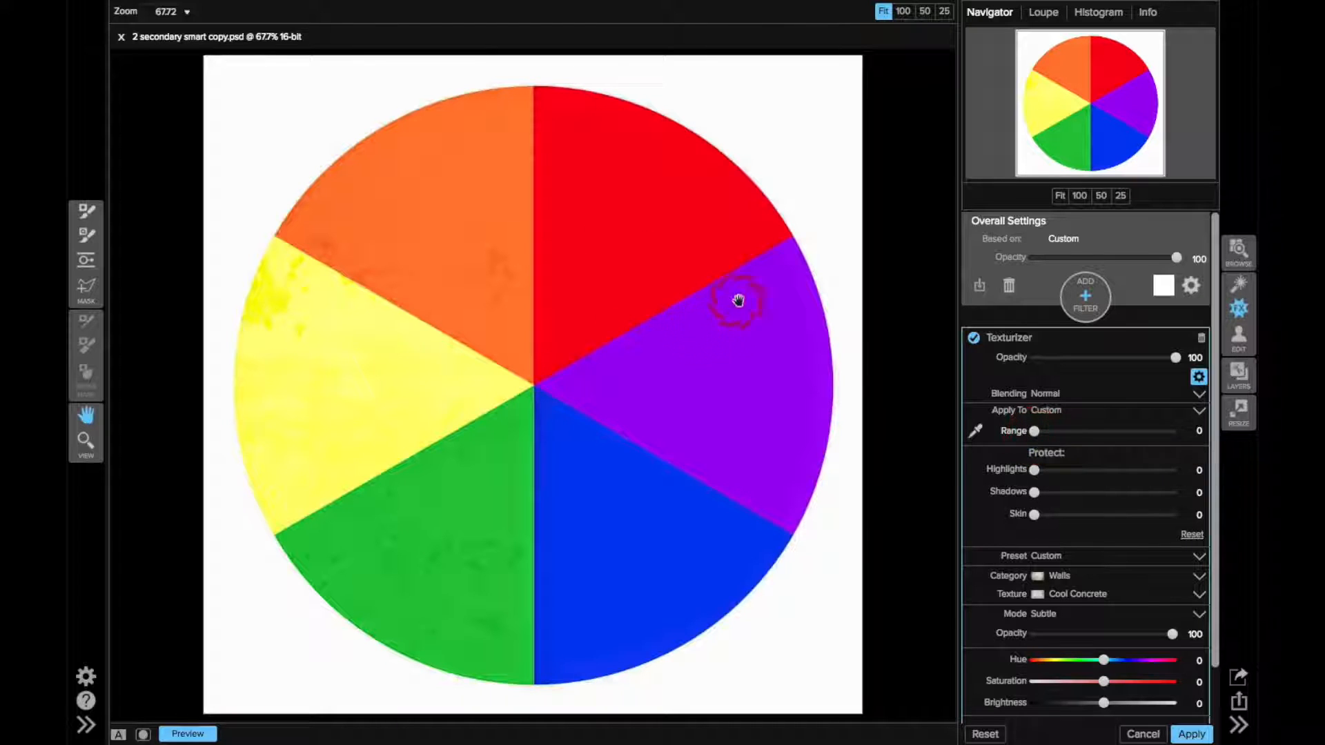
pyautogui.click(1046, 410)
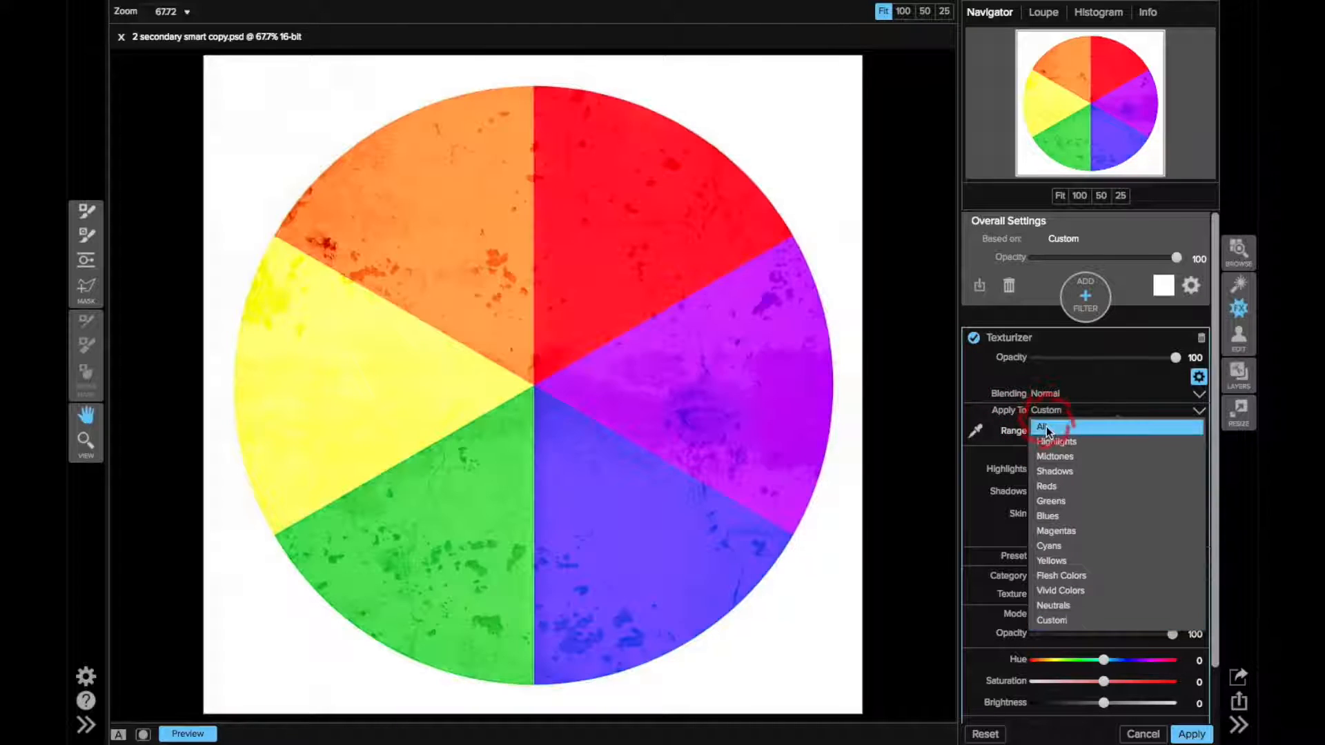
pyautogui.click(1046, 426)
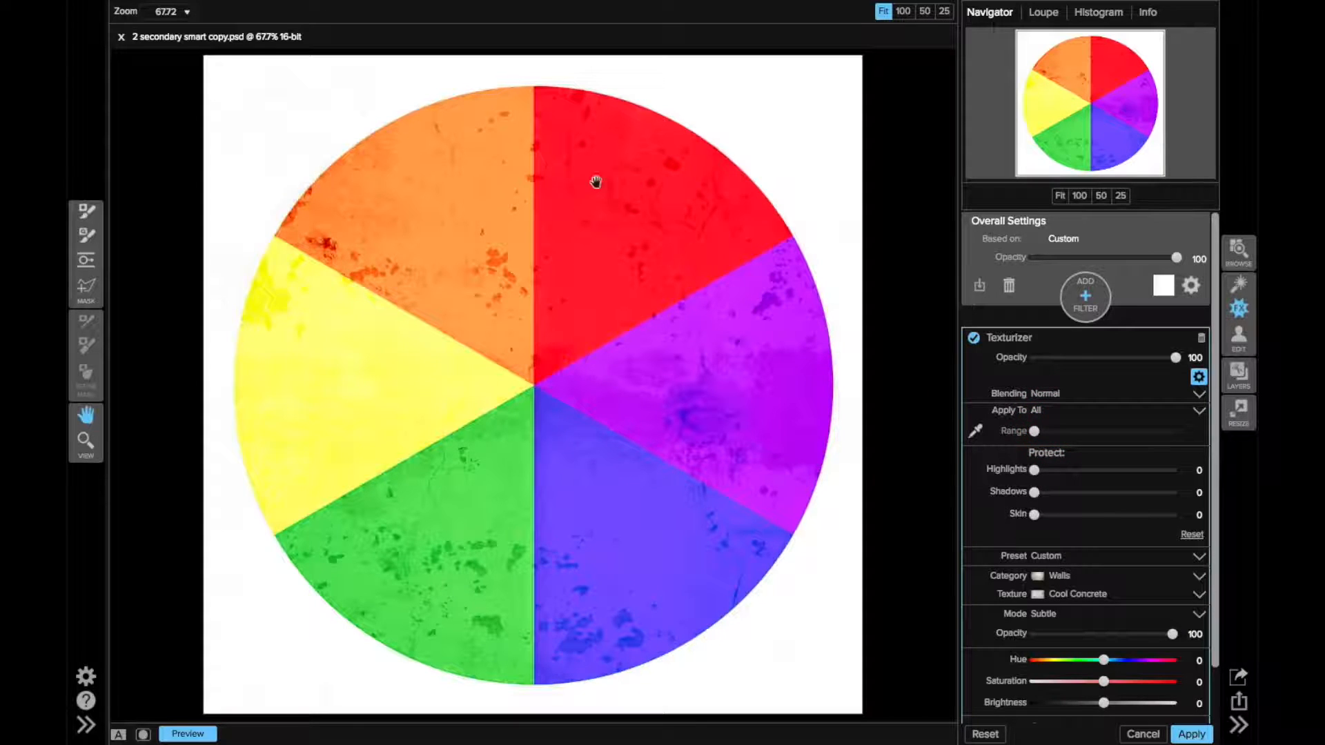
# Step: Paint the texture out of the orange and yellow wedges using the masking brush with edge detection enabled
pyautogui.click(86, 213)
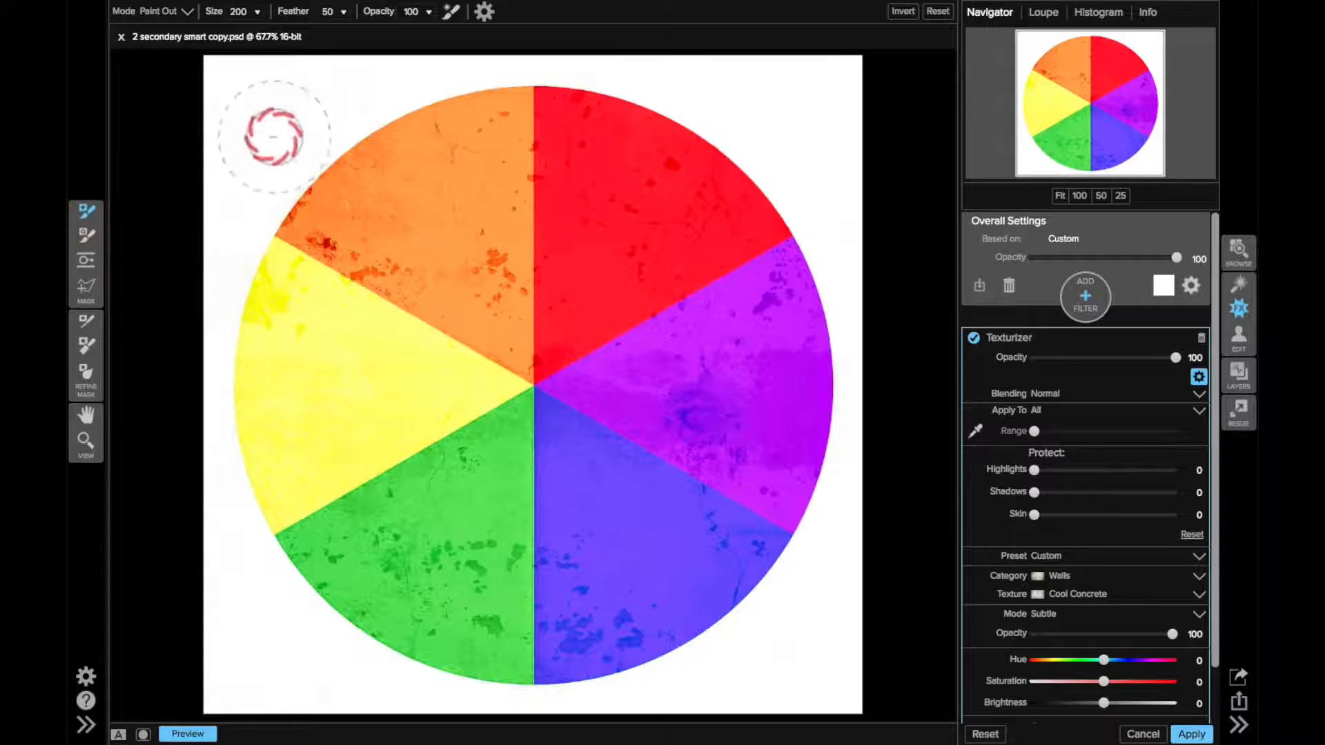
pyautogui.click(451, 14)
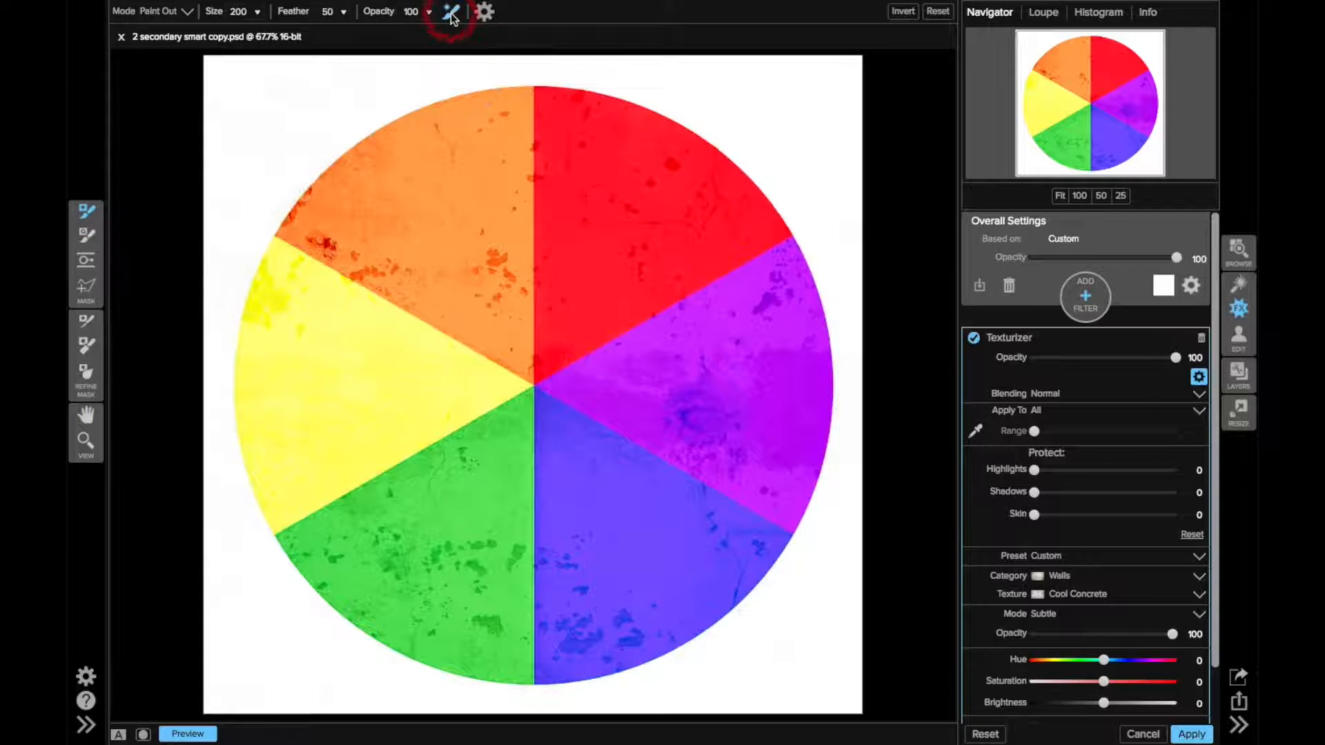
pyautogui.click(487, 119)
pyautogui.moveTo(486, 120)
pyautogui.mouseDown()
pyautogui.moveTo(512, 345)
pyautogui.moveTo(412, 259)
pyautogui.moveTo(283, 219)
pyautogui.moveTo(367, 170)
pyautogui.moveTo(386, 205)
pyautogui.moveTo(426, 172)
pyautogui.moveTo(412, 140)
pyautogui.moveTo(505, 89)
pyautogui.moveTo(497, 213)
pyautogui.mouseUp()
pyautogui.moveTo(488, 375)
pyautogui.mouseDown()
pyautogui.moveTo(276, 265)
pyautogui.moveTo(264, 311)
pyautogui.moveTo(278, 464)
pyautogui.moveTo(378, 379)
pyautogui.moveTo(307, 382)
pyautogui.moveTo(465, 379)
pyautogui.moveTo(383, 418)
pyautogui.moveTo(449, 383)
pyautogui.moveTo(269, 503)
pyautogui.moveTo(519, 385)
pyautogui.moveTo(273, 282)
pyautogui.mouseUp()
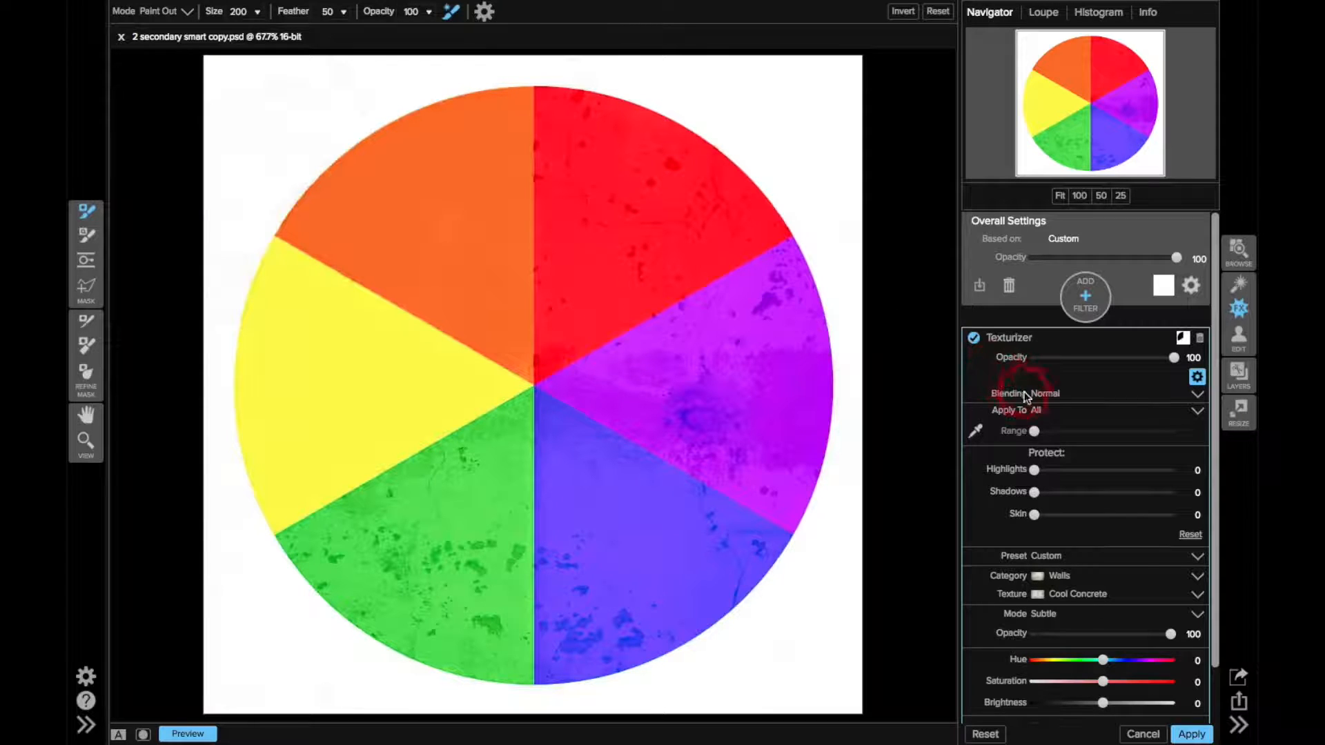
pyautogui.click(1035, 414)
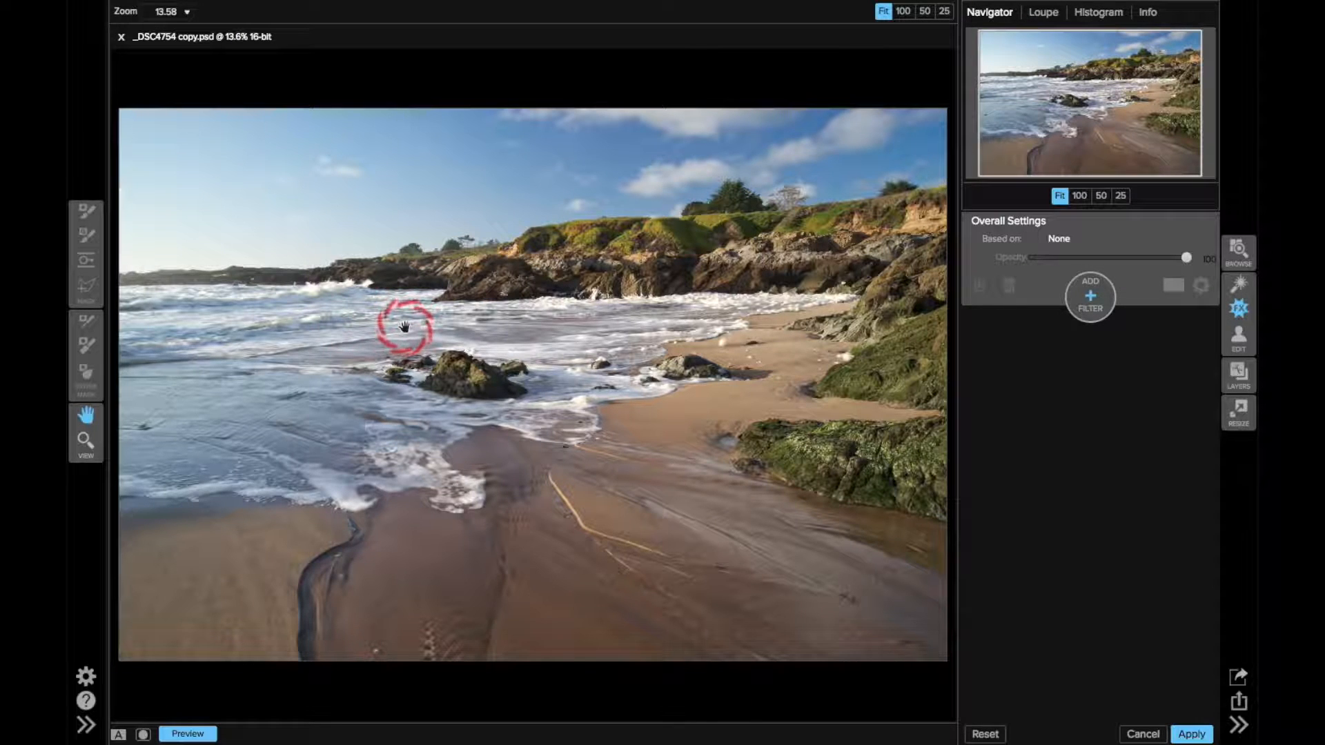
# Step: Add a Dynamic Contrast filter to the beach photo with Small 31, Medium 31 and Large 34 detail, and show its blending options
pyautogui.click(1081, 296)
pyautogui.click(1037, 476)
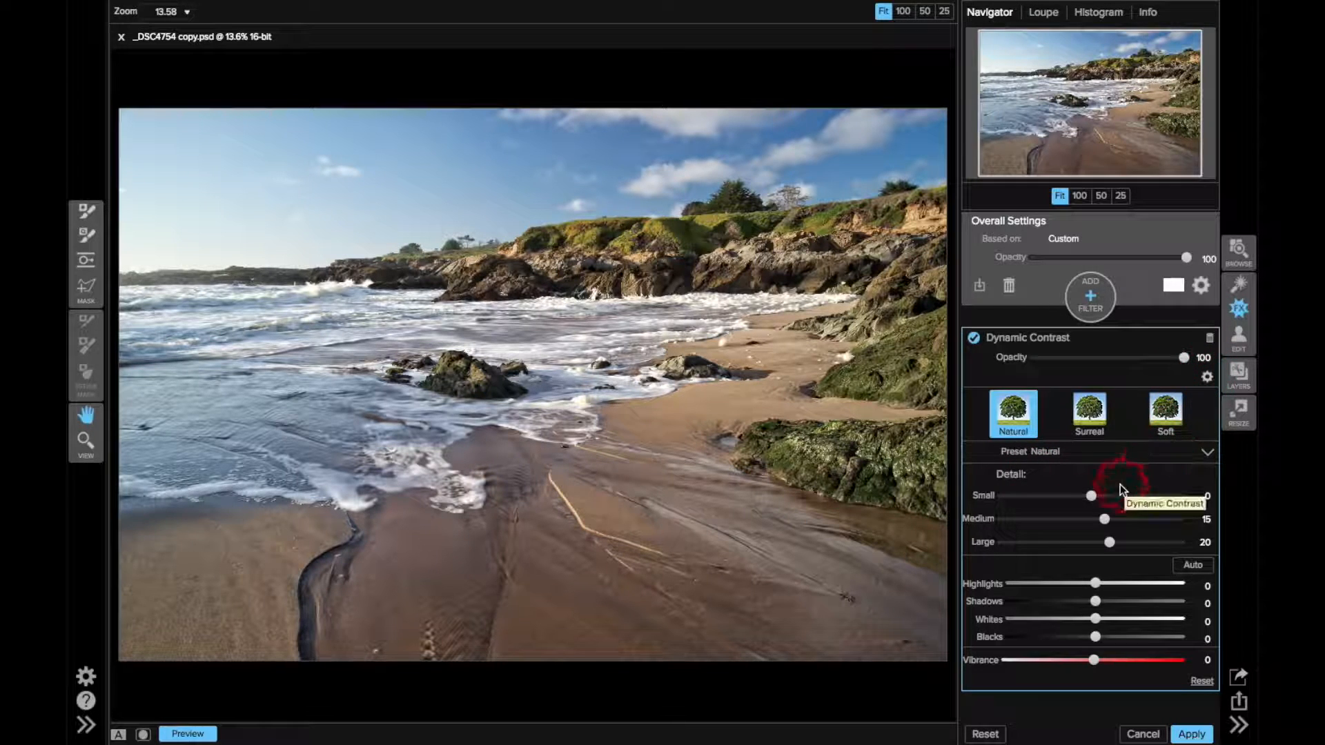
pyautogui.click(1105, 496)
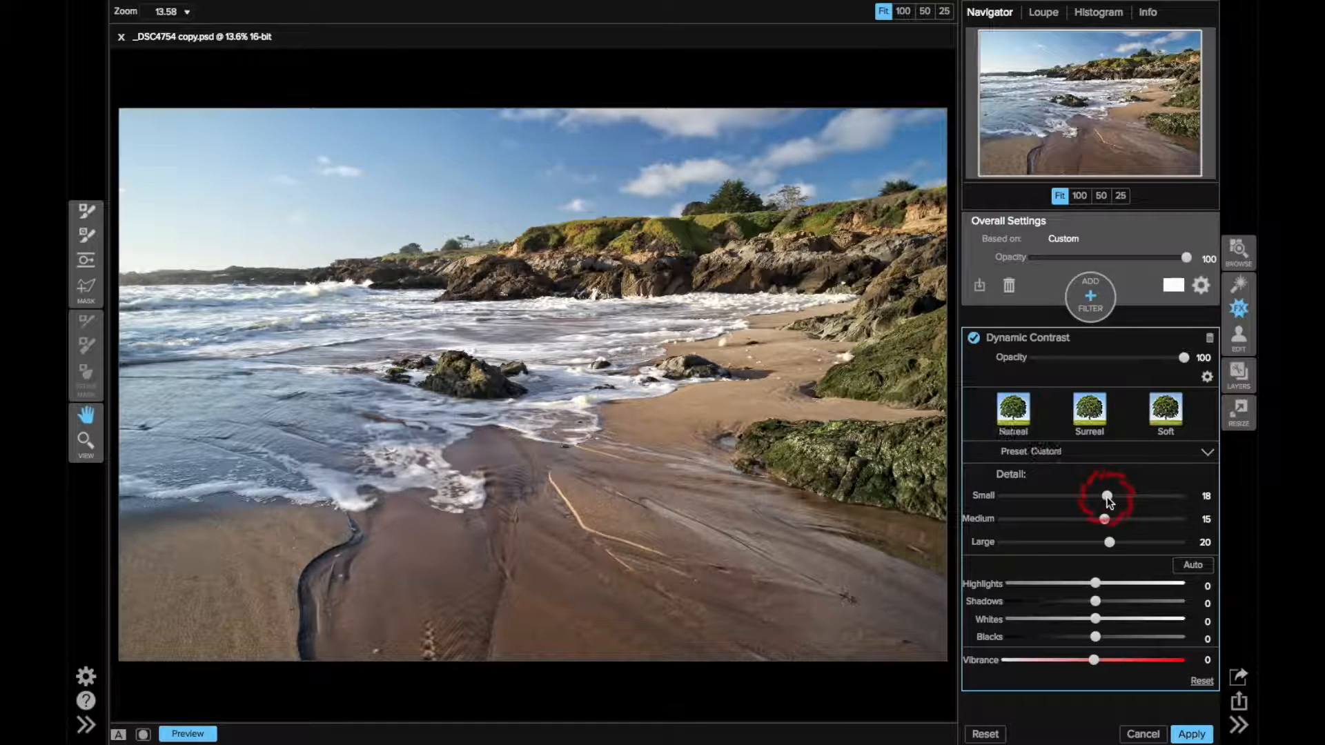
pyautogui.click(1118, 518)
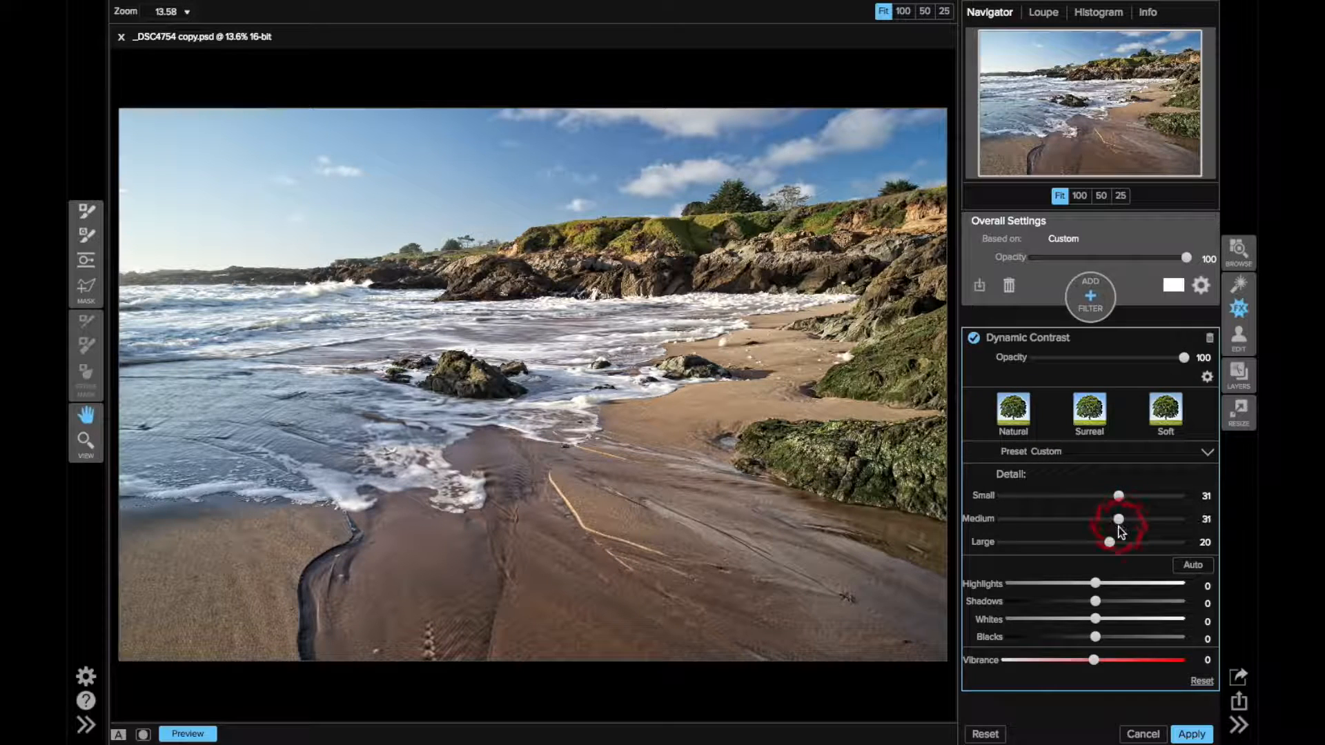
pyautogui.click(1120, 541)
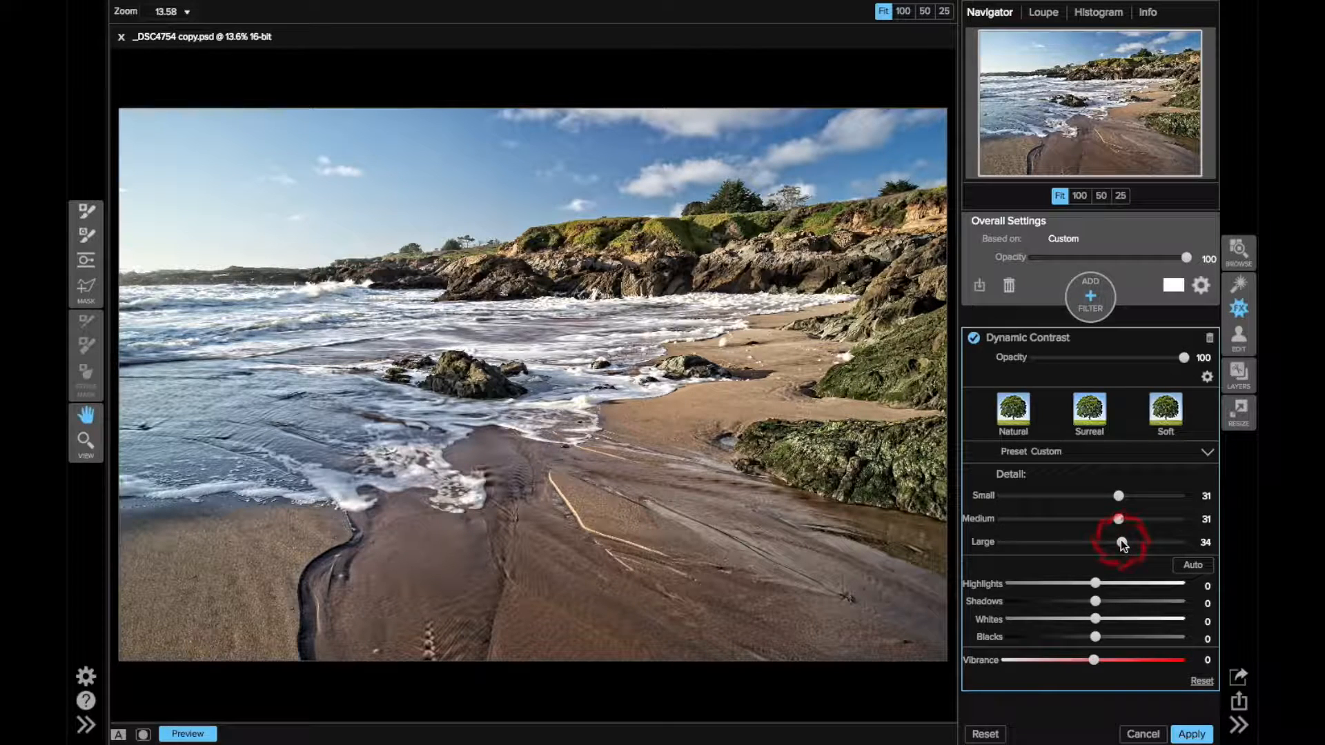
pyautogui.click(1209, 379)
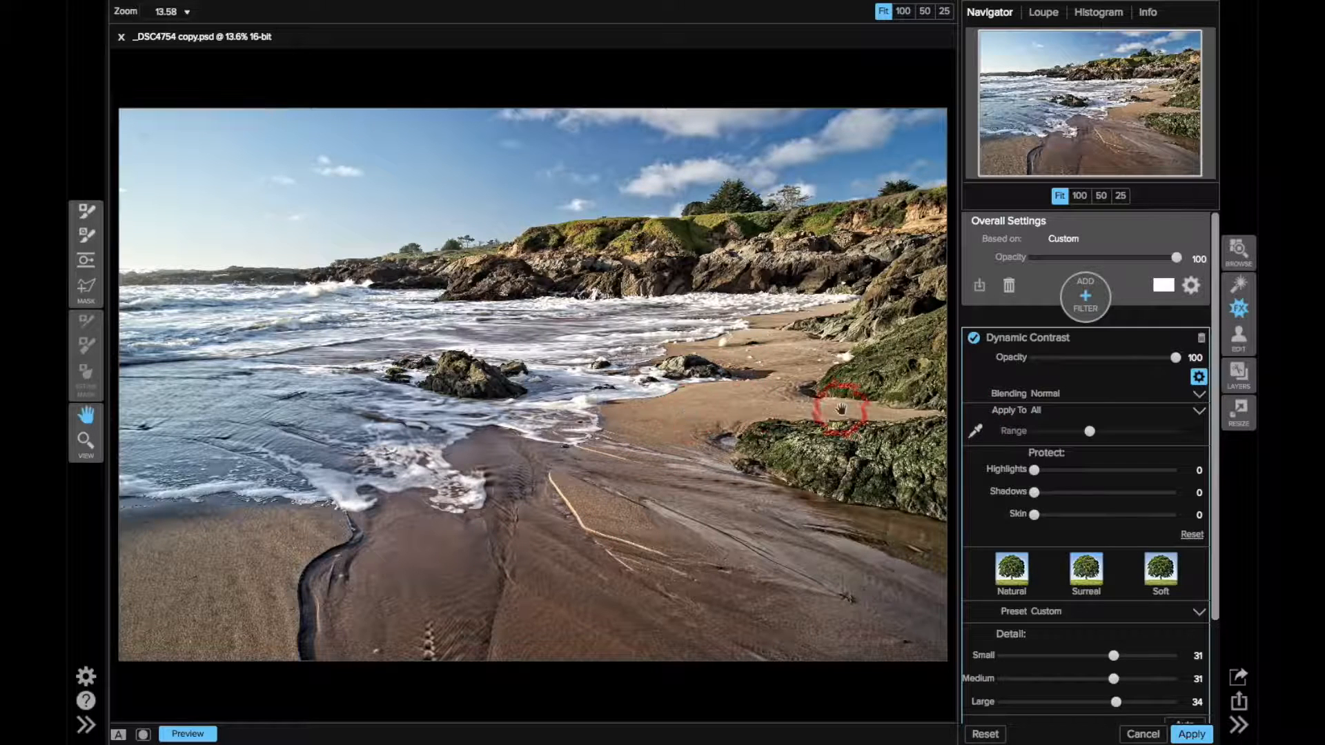
# Step: Limit the Dynamic Contrast filter to the sampled beach sand colour with a range of 93
pyautogui.click(975, 434)
pyautogui.click(686, 418)
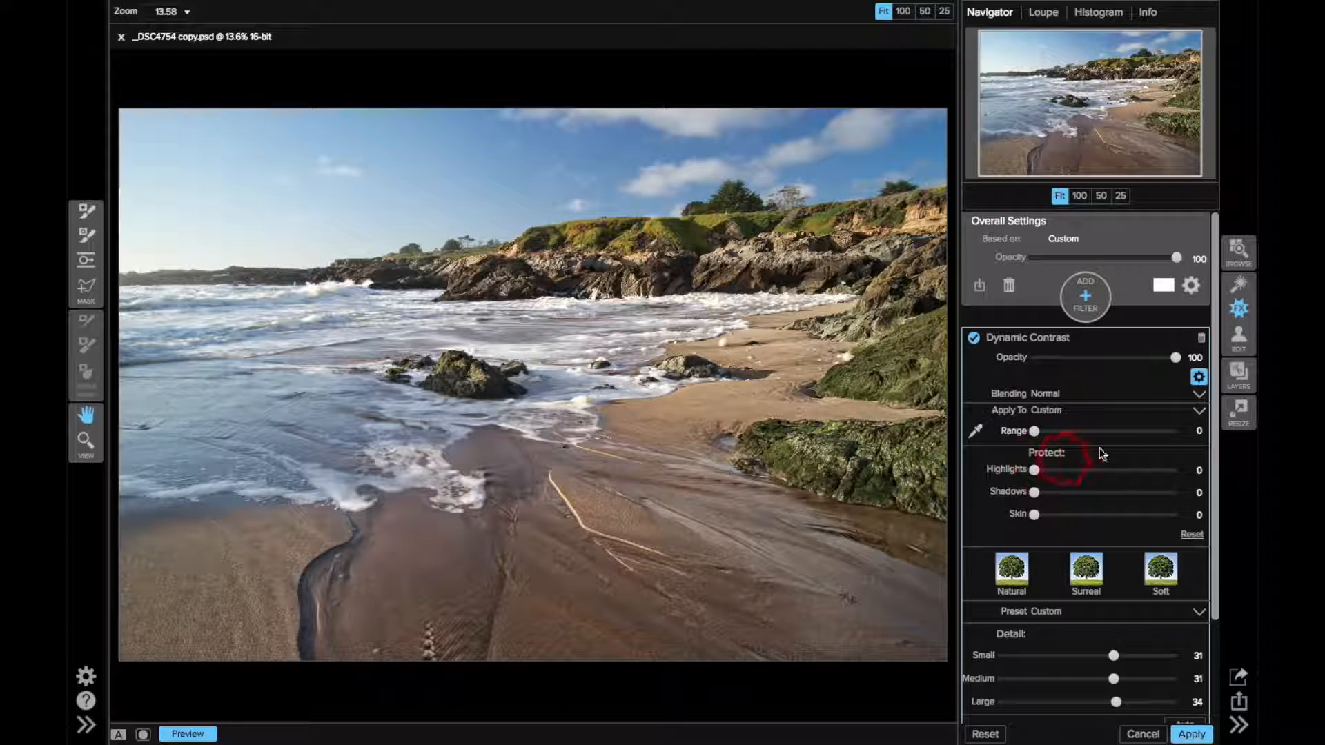
pyautogui.click(1147, 432)
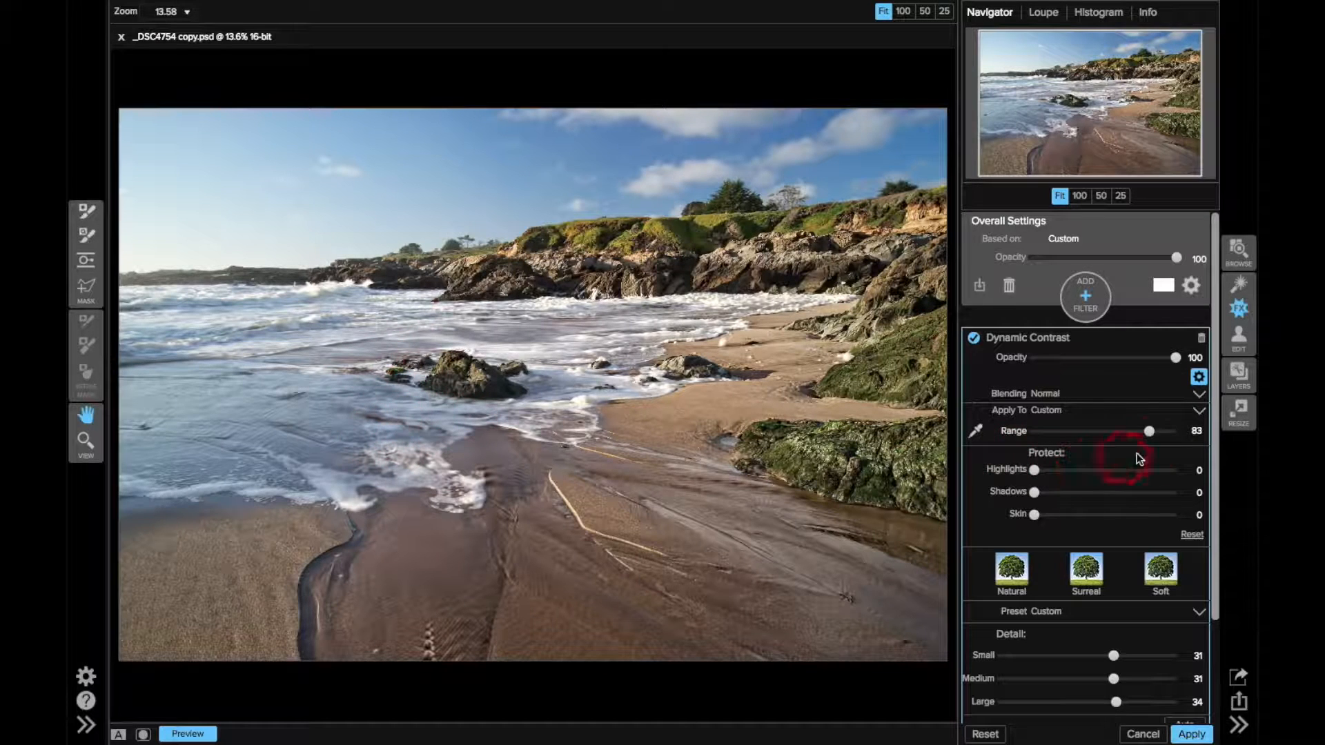
pyautogui.moveTo(1150, 430)
pyautogui.mouseDown()
pyautogui.moveTo(1042, 433)
pyautogui.moveTo(1162, 436)
pyautogui.mouseUp()
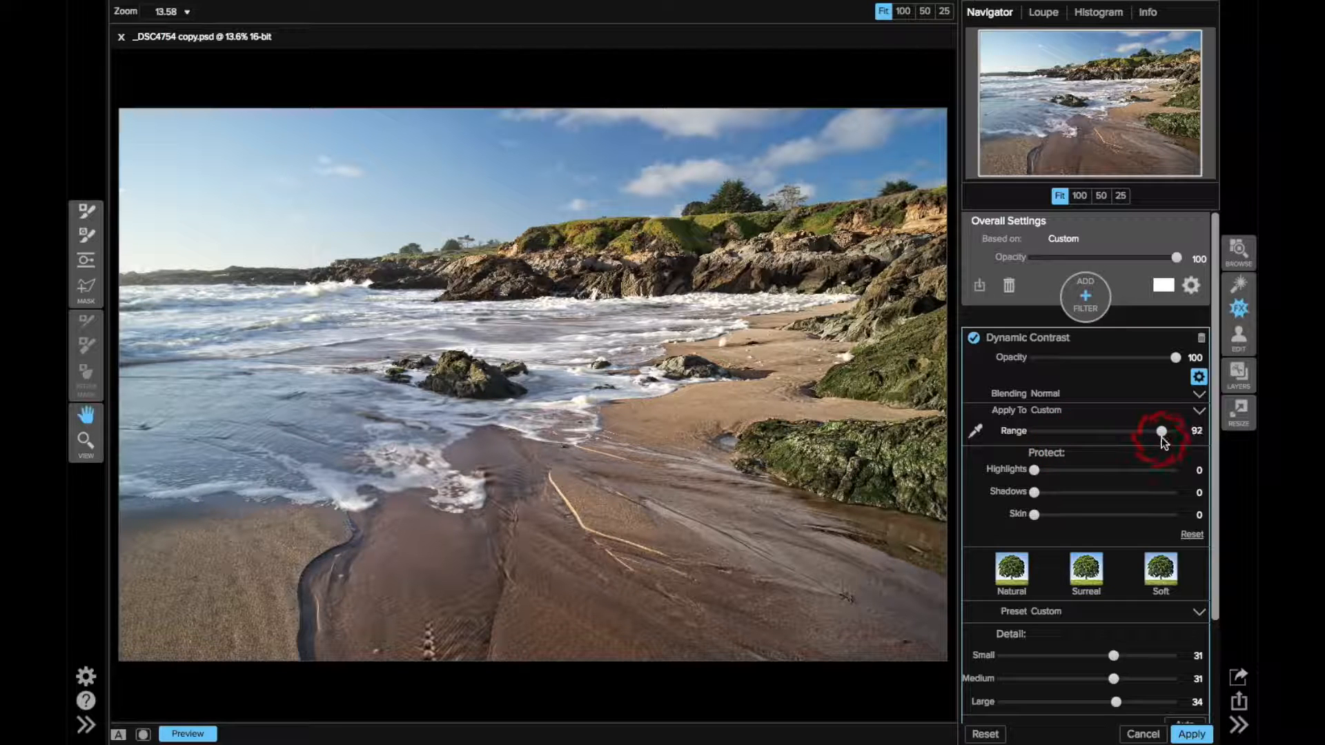
# Step: Compare with Apply To set to All, and retarget the filter to the sampled sand colour with a range of 72
pyautogui.click(1035, 411)
pyautogui.click(1042, 425)
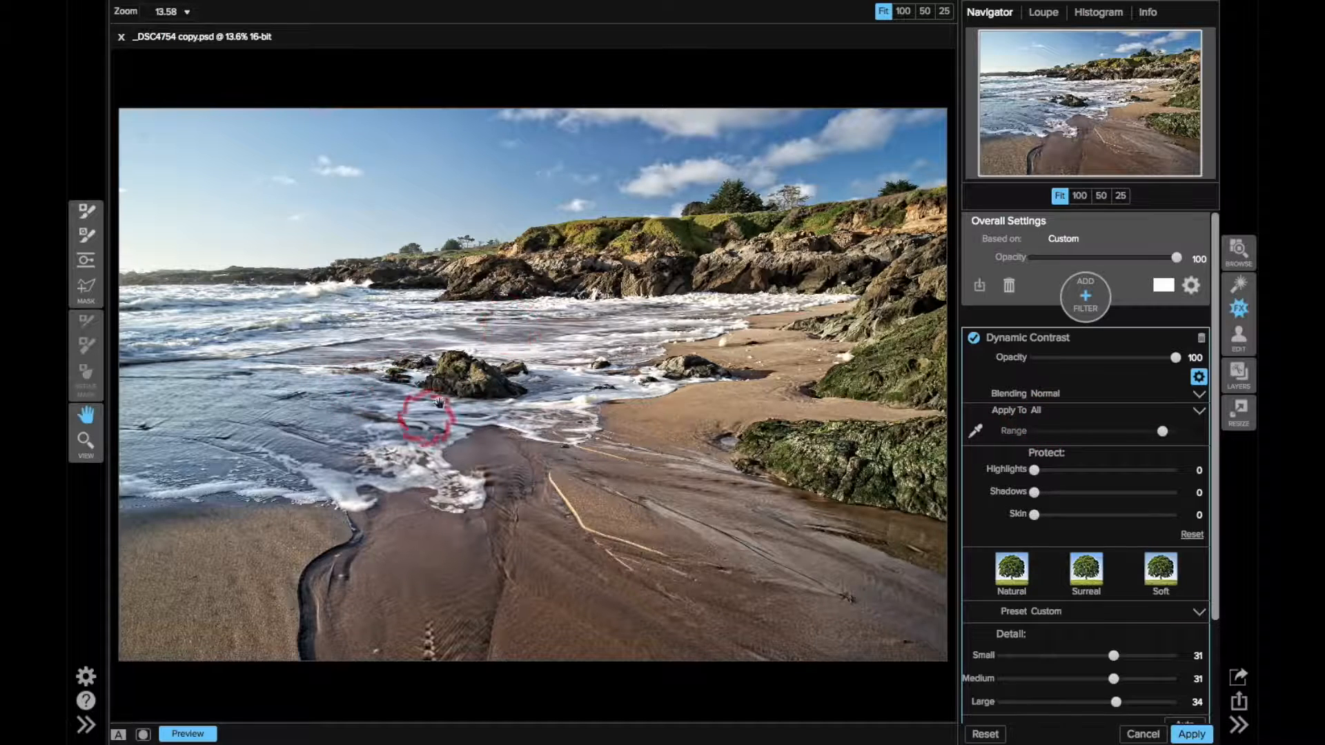
pyautogui.click(1033, 412)
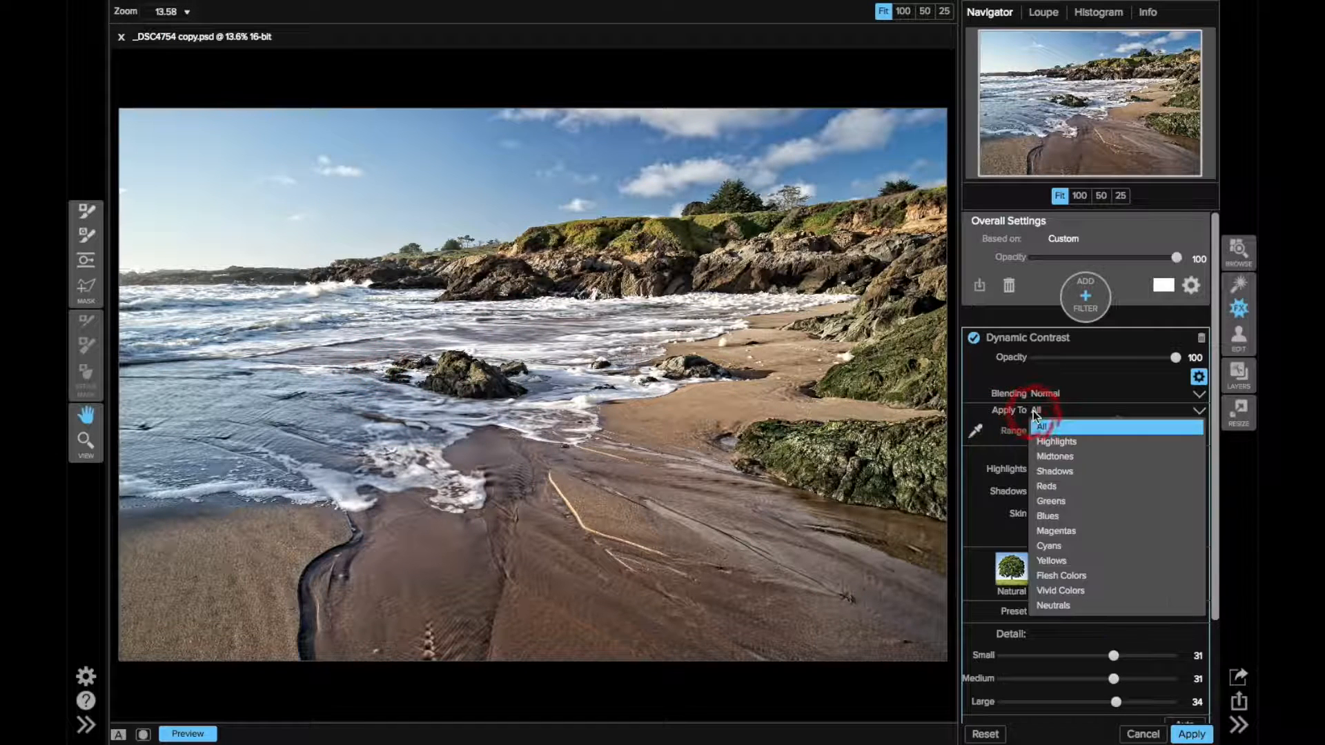
pyautogui.click(1041, 425)
pyautogui.click(976, 431)
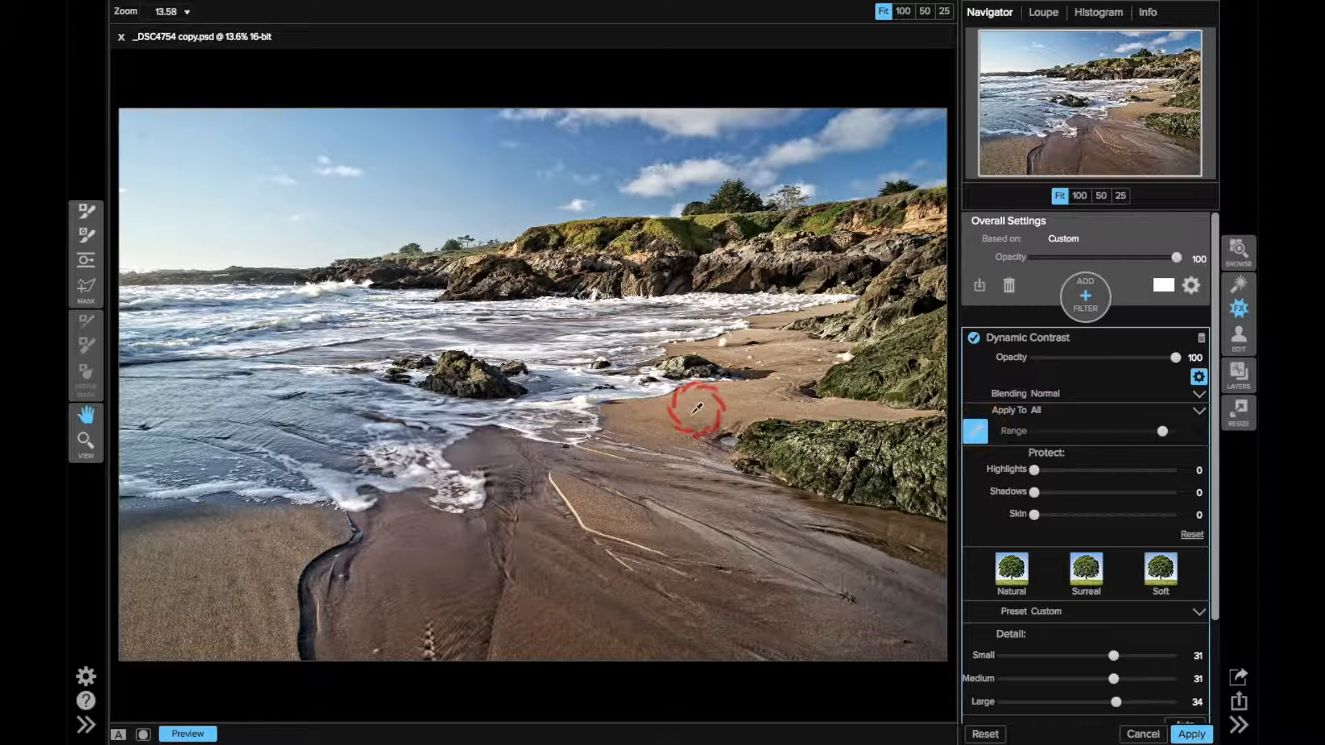
pyautogui.click(696, 408)
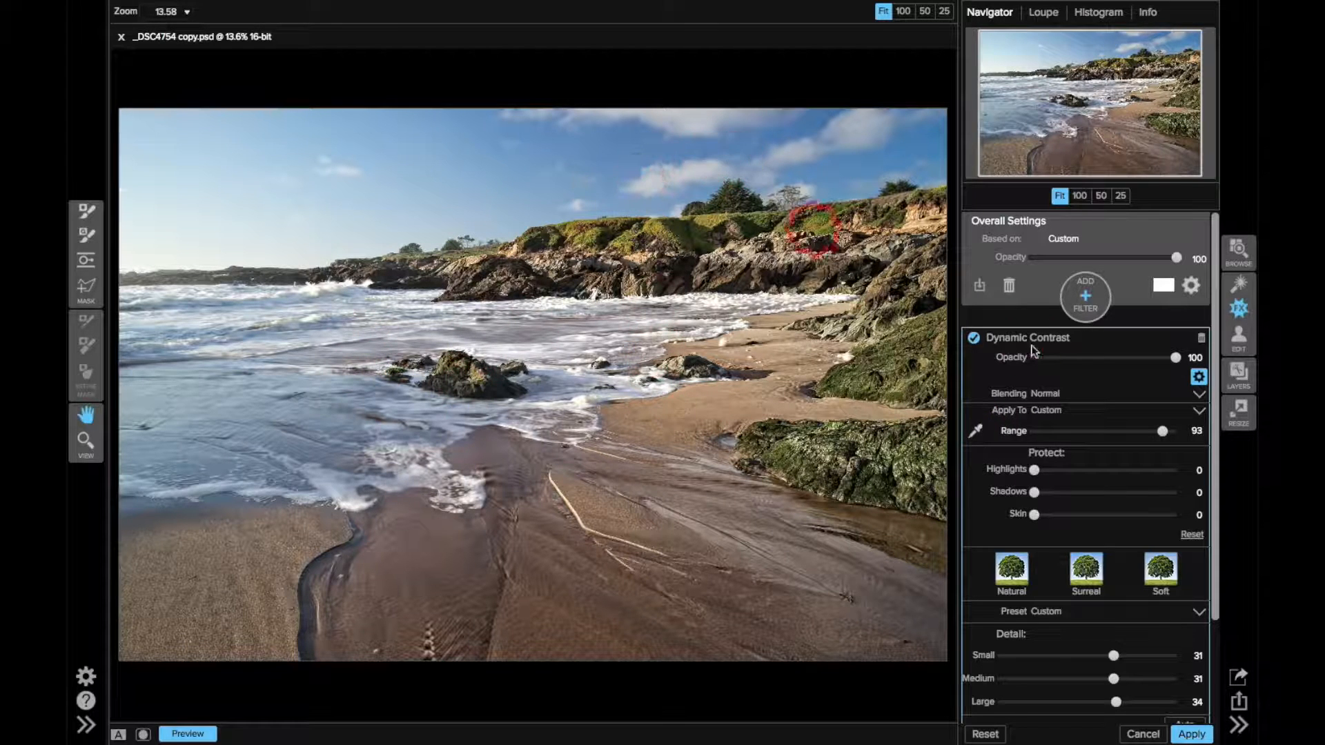
pyautogui.moveTo(1164, 432)
pyautogui.mouseDown()
pyautogui.moveTo(1133, 429)
pyautogui.moveTo(1153, 437)
pyautogui.mouseUp()
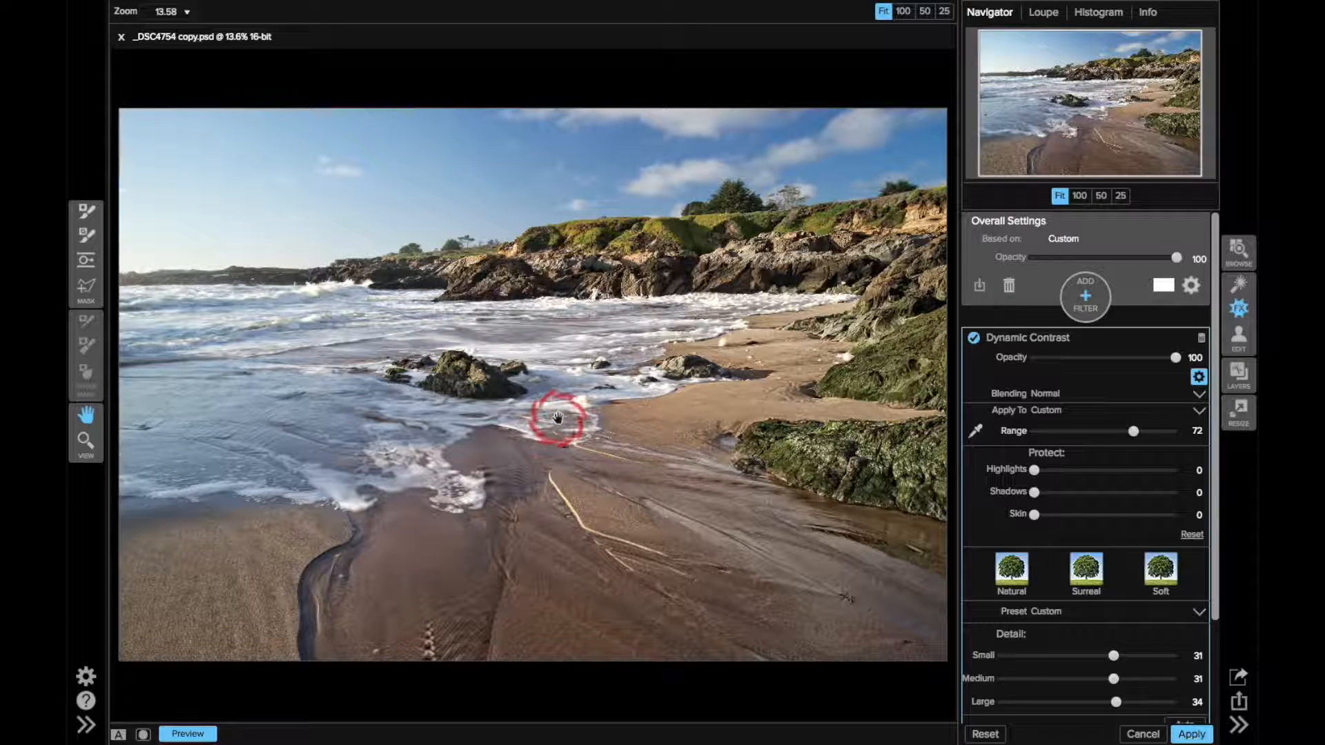
# Step: Resample the sand between the rocks as the filter's target colour and fine-tune its range
pyautogui.click(1026, 412)
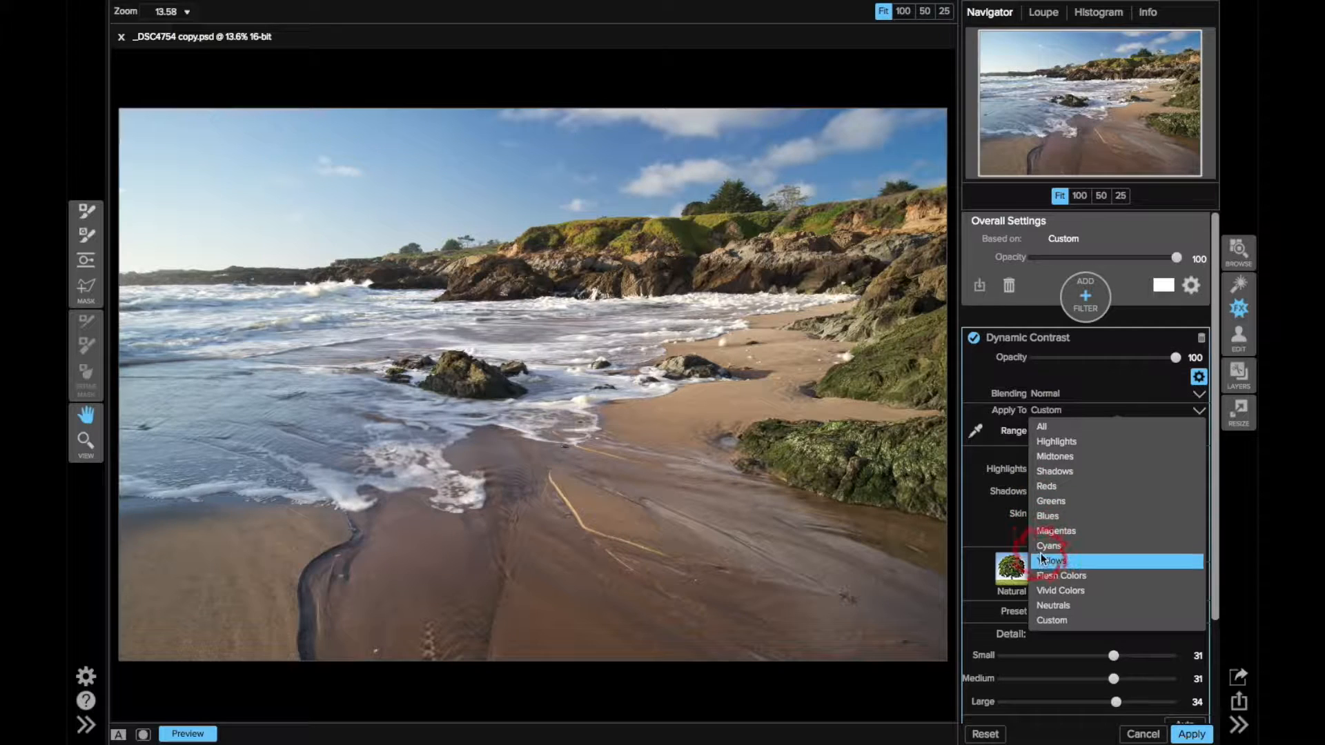
pyautogui.click(979, 435)
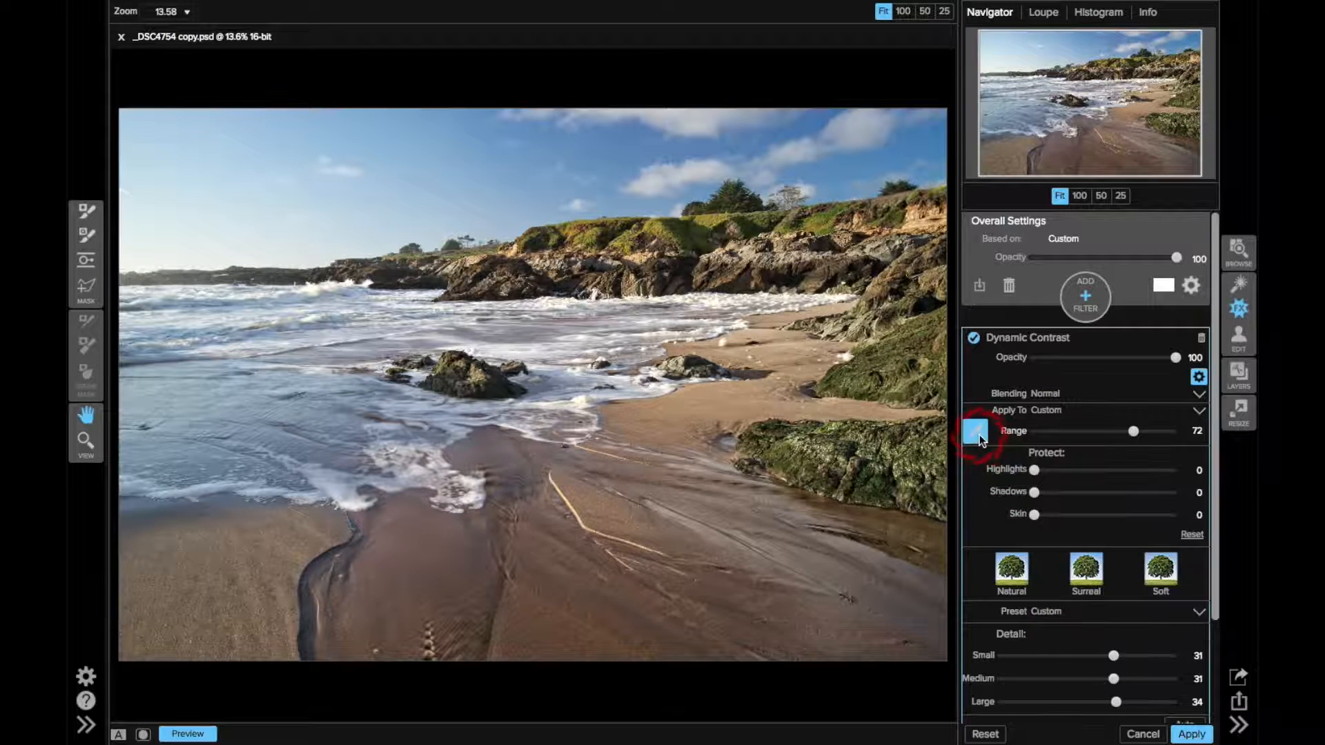
pyautogui.click(710, 408)
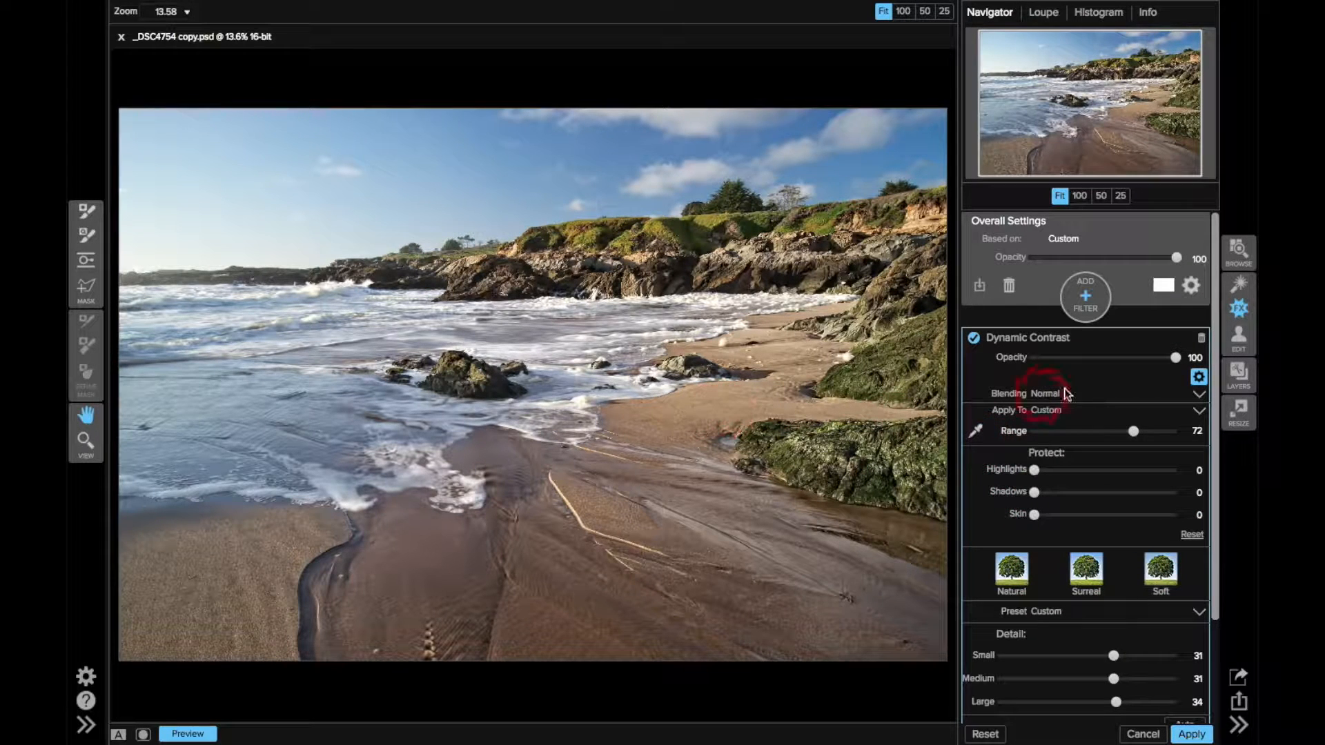
pyautogui.click(1134, 432)
pyautogui.moveTo(1129, 433)
pyautogui.mouseDown()
pyautogui.moveTo(1100, 435)
pyautogui.moveTo(1120, 433)
pyautogui.mouseUp()
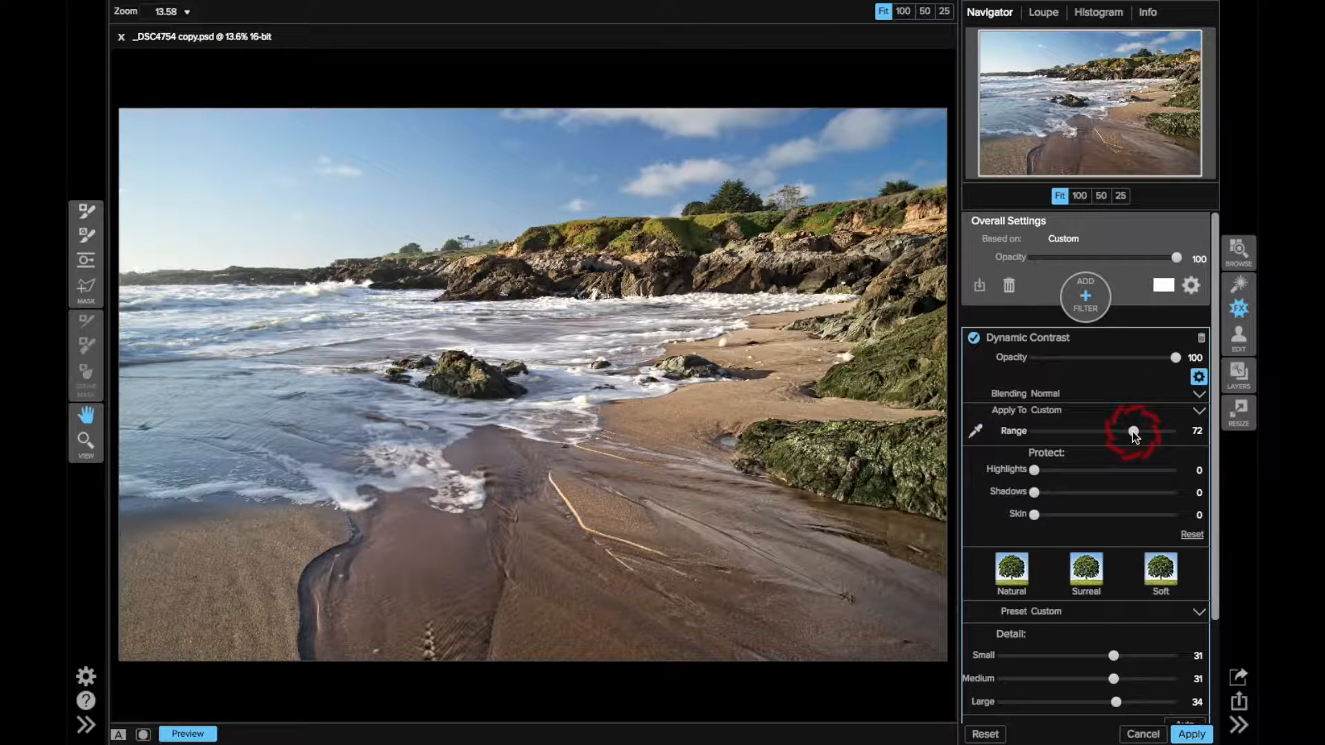